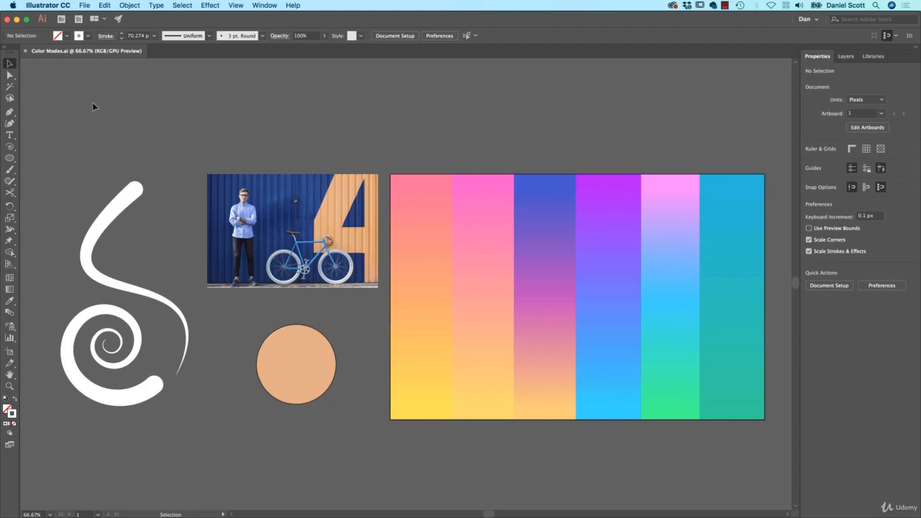
Start a new document from the Print presets and expand its advanced options to view the colour mode.
click(85, 6)
click(92, 16)
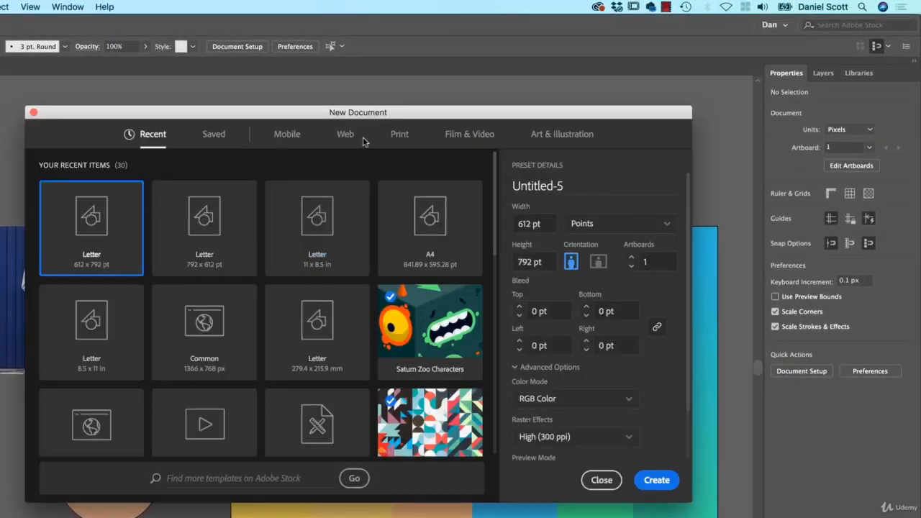
click(400, 137)
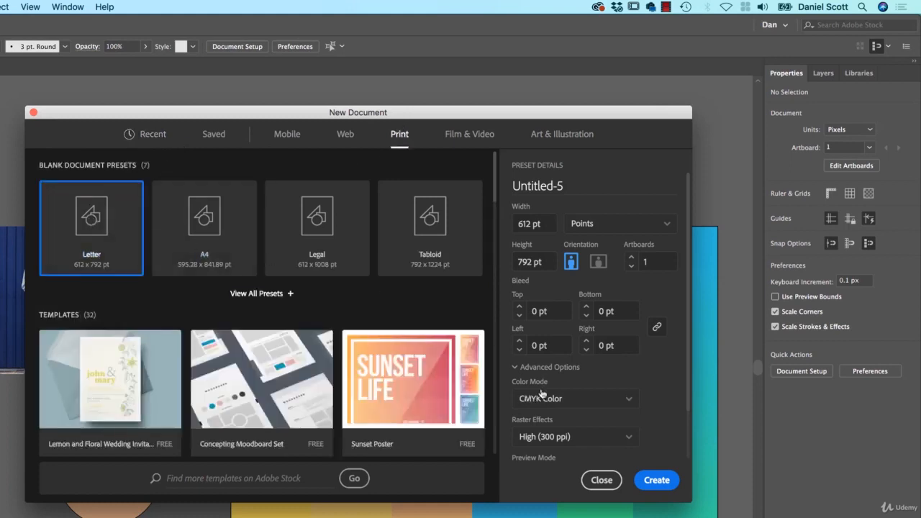
click(526, 370)
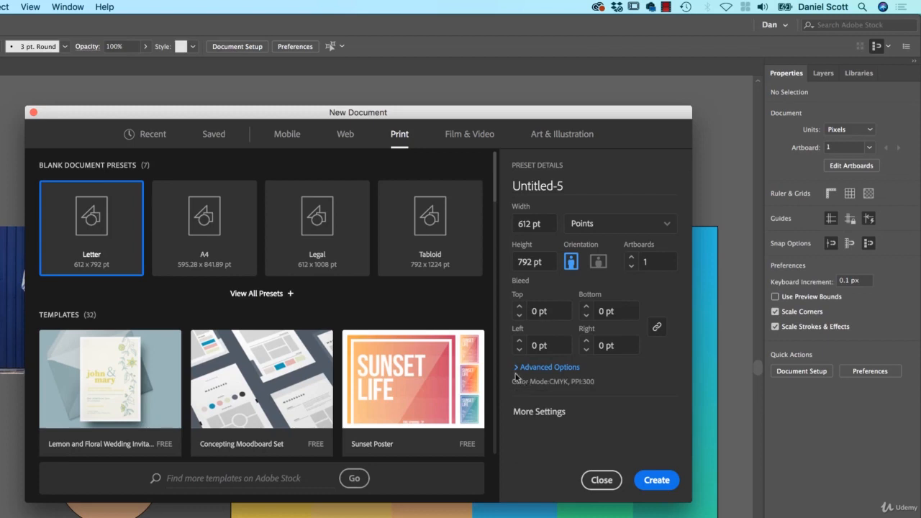
click(516, 371)
scroll(518, 384, down, 3)
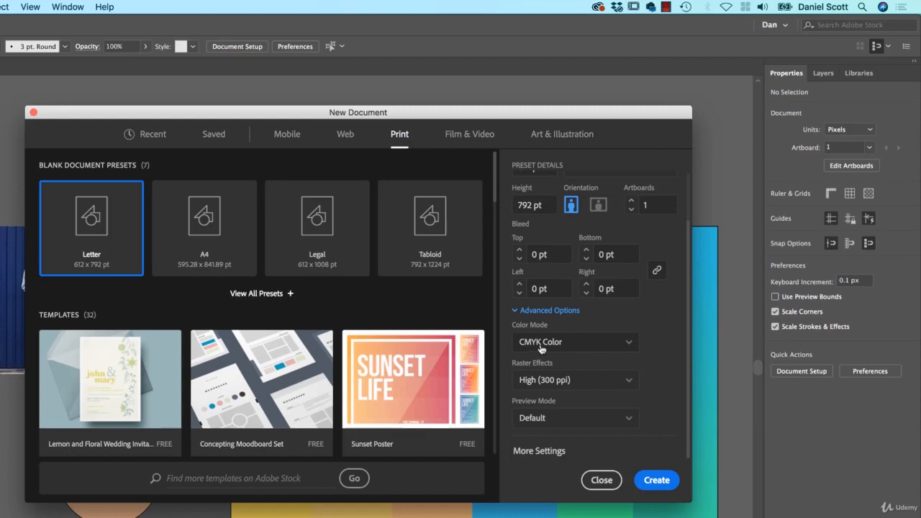
Switch the new document's colour mode to RGB Color, then close the dialog without creating it.
click(584, 346)
click(538, 362)
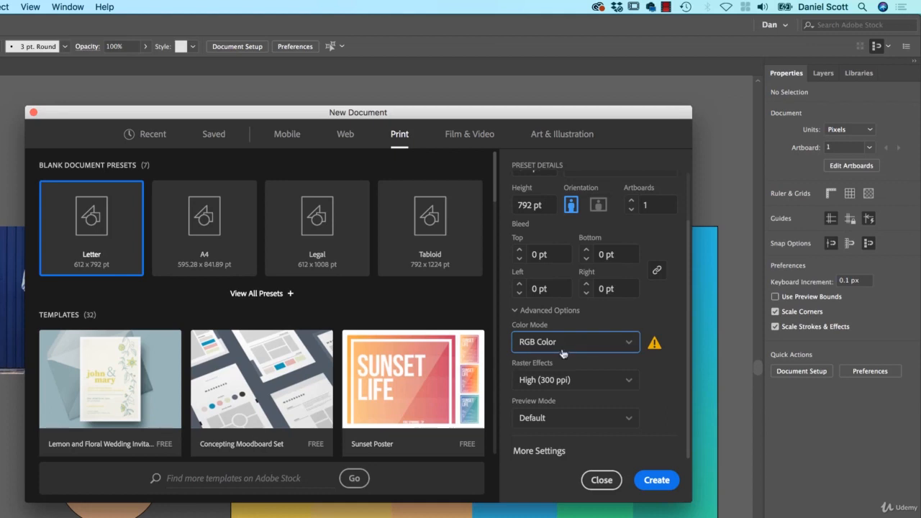
click(602, 482)
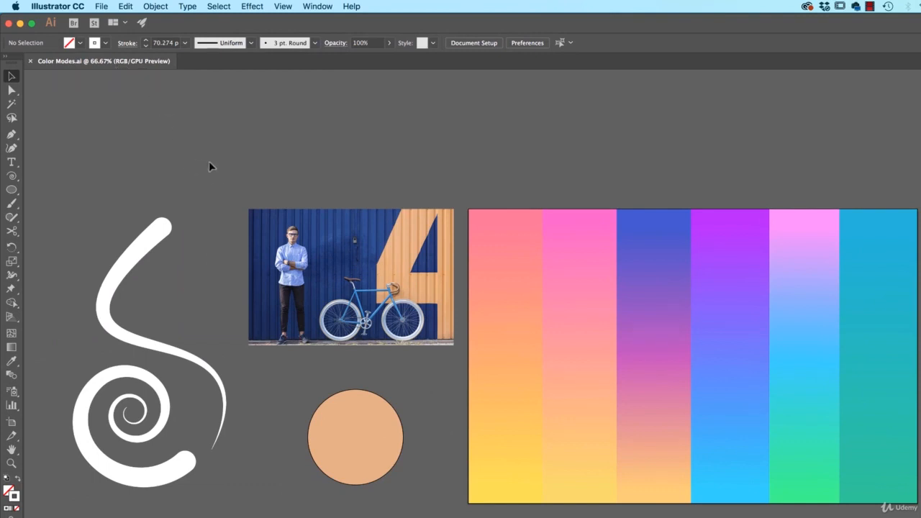
Change the open document's colour mode to CMYK Color.
click(101, 5)
mouse_move(126, 263)
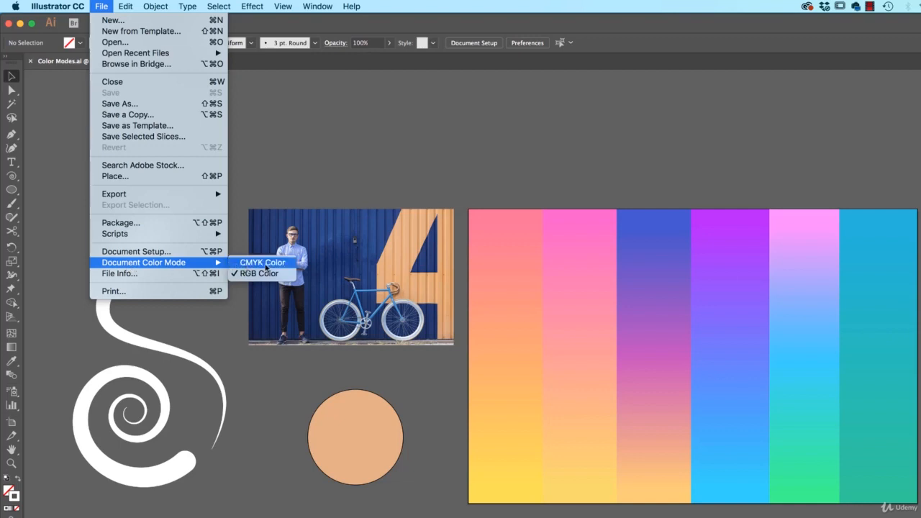
click(264, 263)
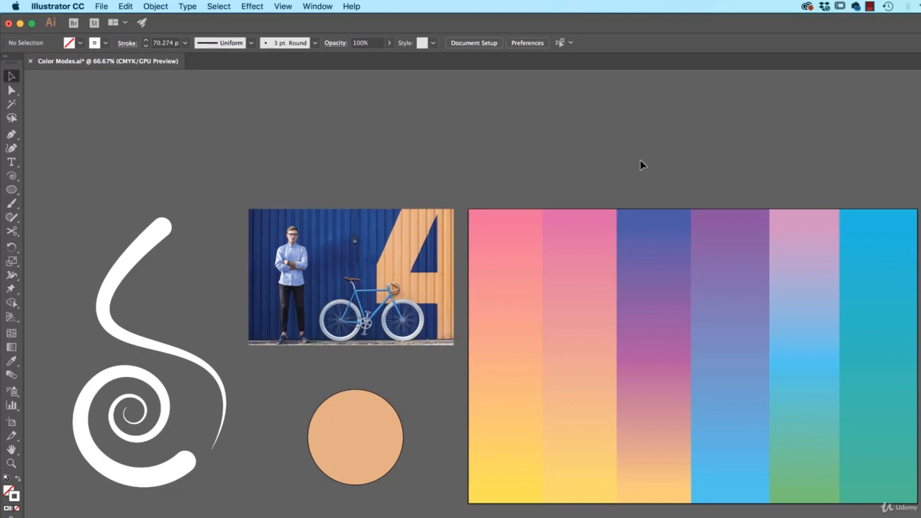
Switch the document colour mode back to RGB Color, then undo and redo to compare the two modes.
click(101, 5)
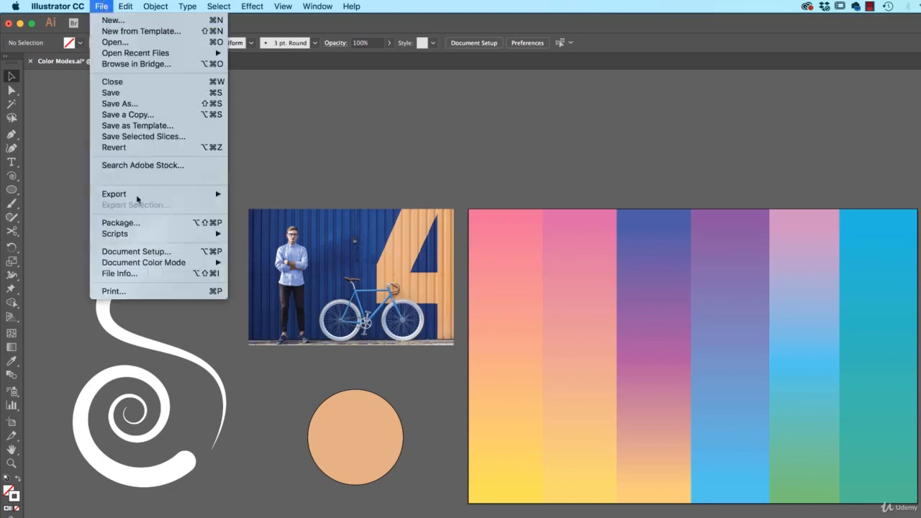
mouse_move(147, 264)
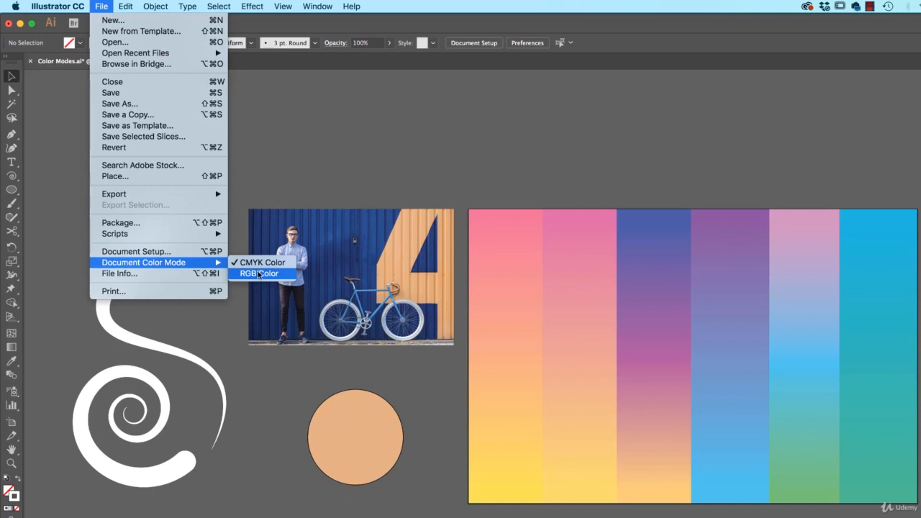
click(258, 274)
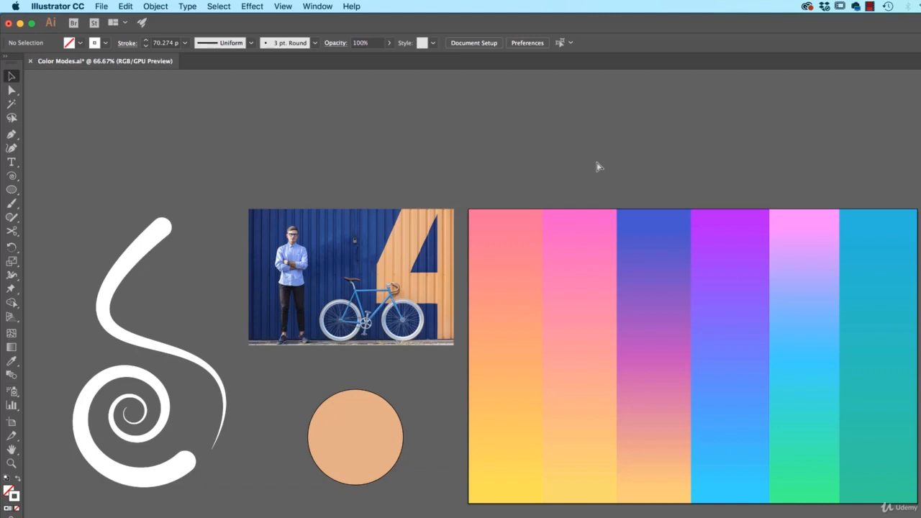
key(super+z)
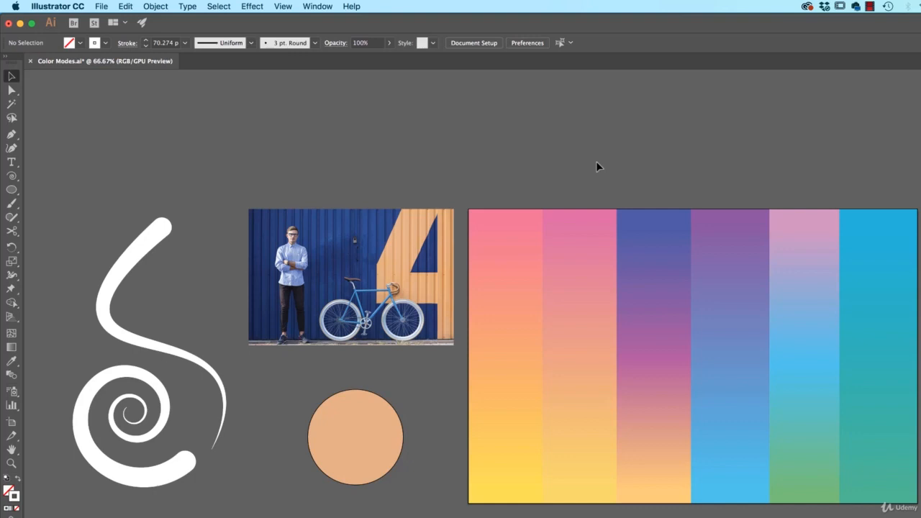
key(super+shift+z)
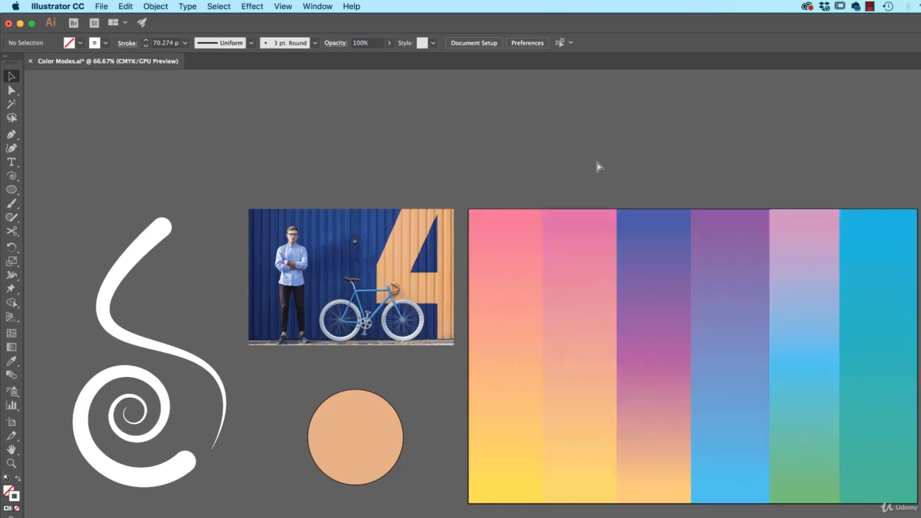
key(super+z)
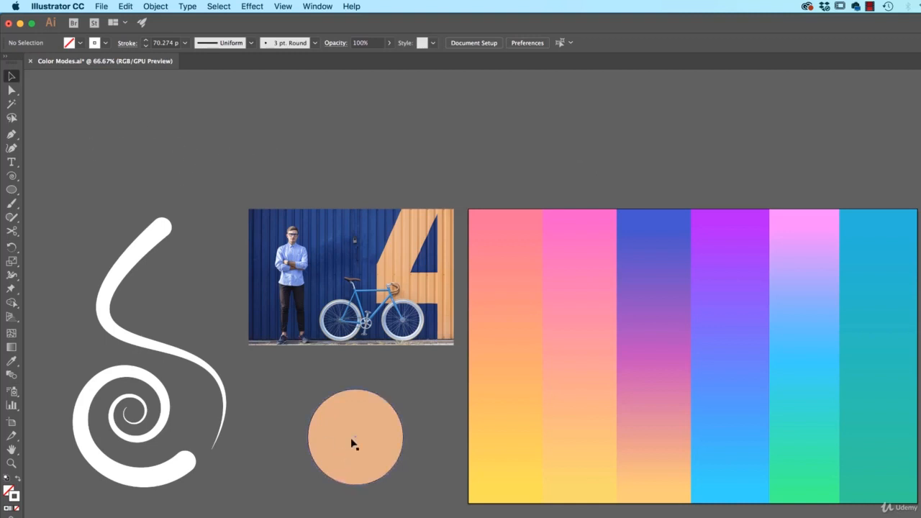
Select the circle and inspect its fill colour as RGB values in the colour picker.
click(368, 419)
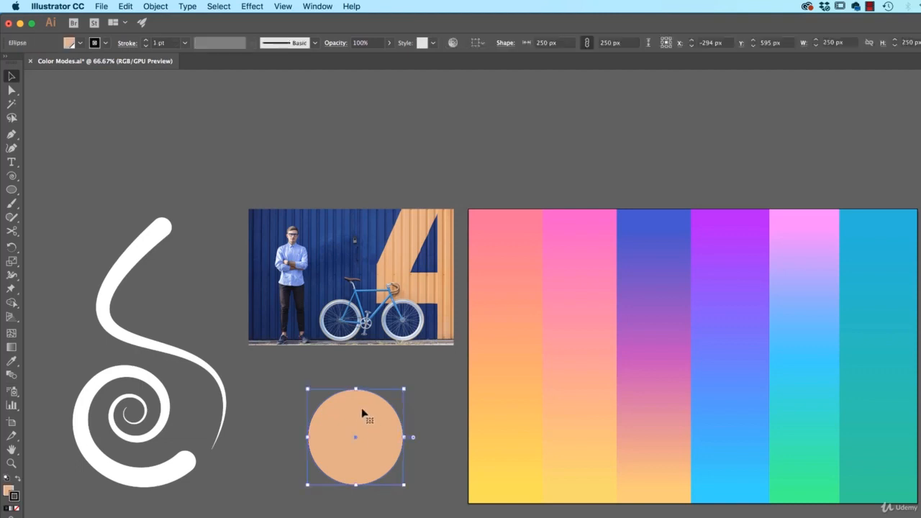
click(80, 43)
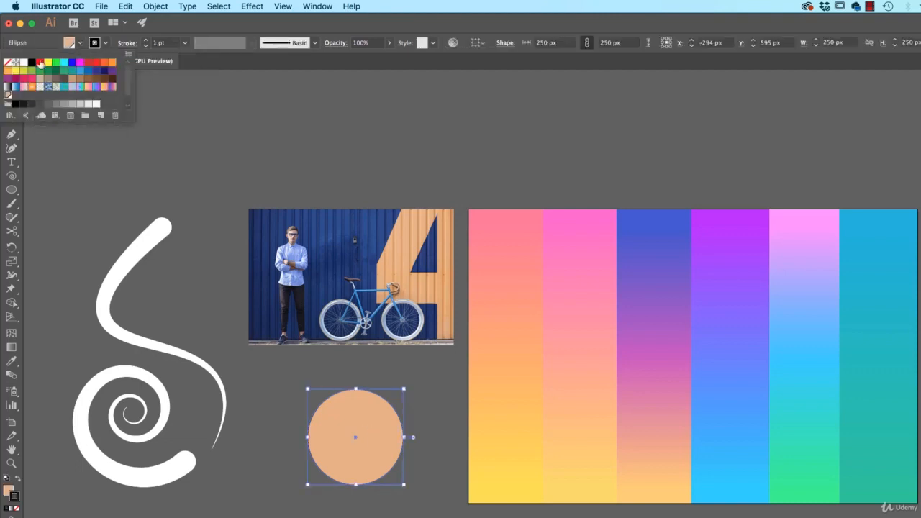
click(80, 43)
shift+click(81, 44)
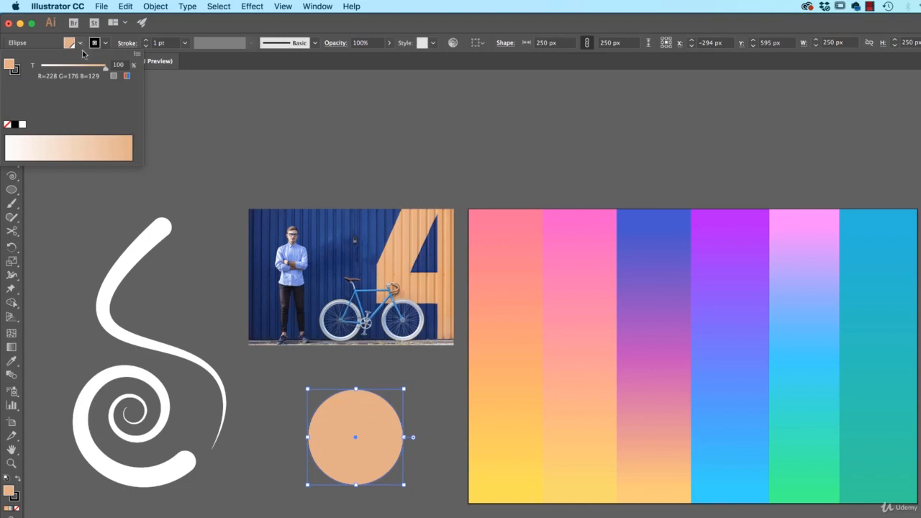
click(136, 54)
click(155, 73)
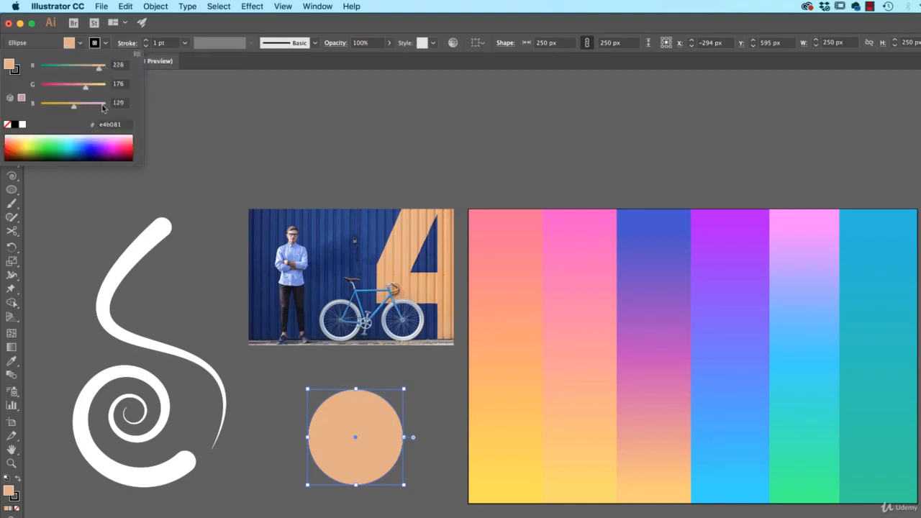
click(228, 159)
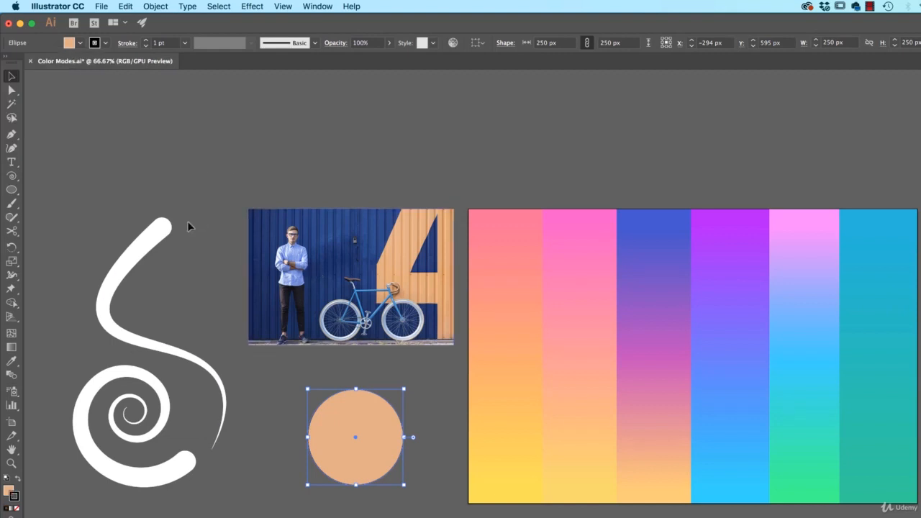
Try filling the swirl path with a magenta from the colour spectrum, then undo it and deselect.
click(160, 233)
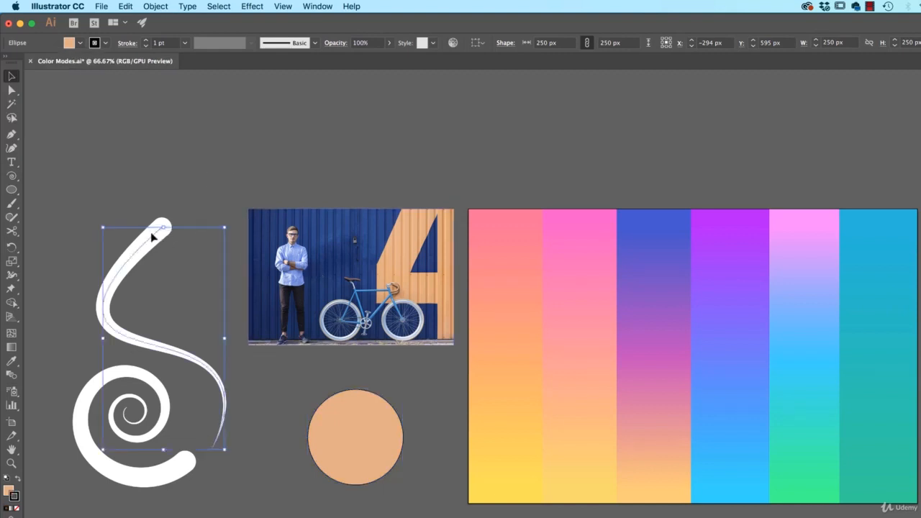
click(80, 43)
click(81, 44)
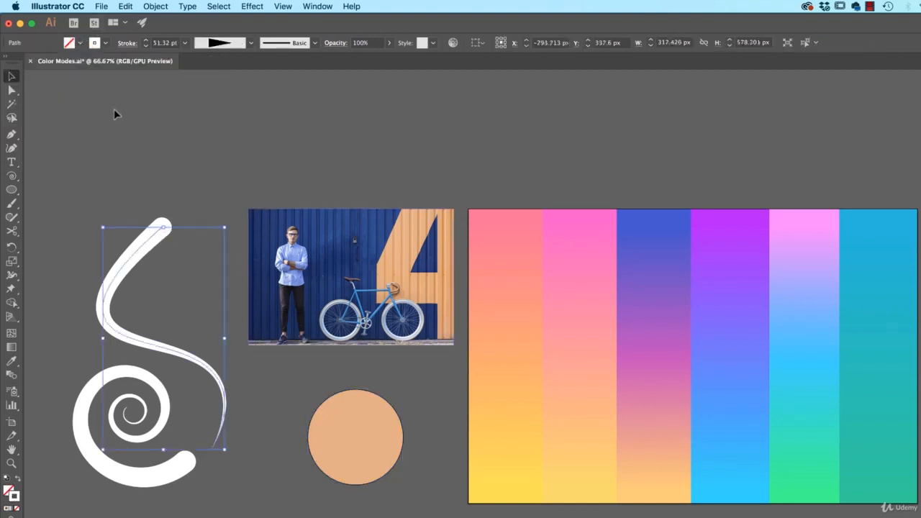
shift+click(78, 44)
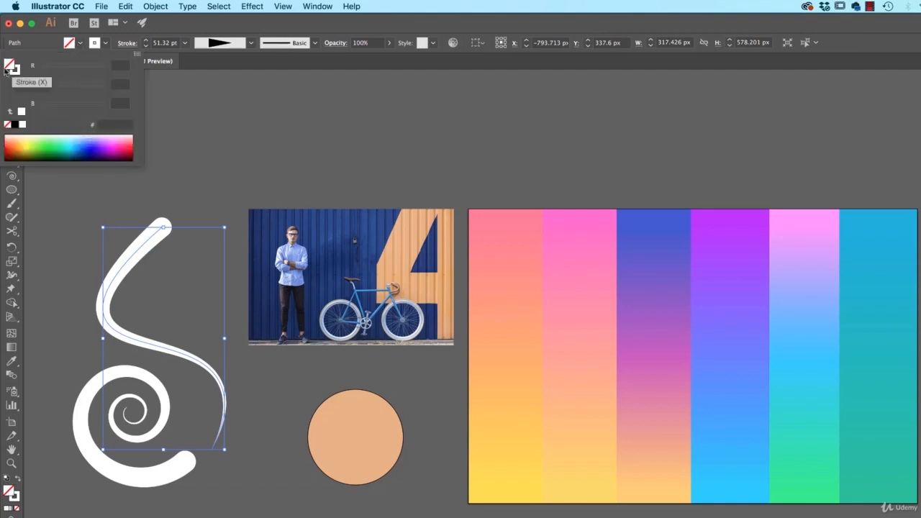
click(70, 142)
click(111, 142)
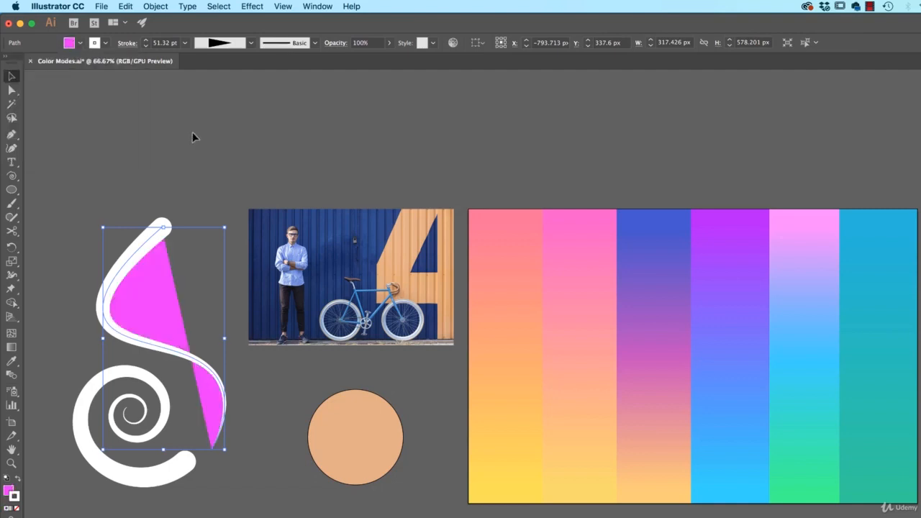
key(super+z)
key(super+z)
click(238, 193)
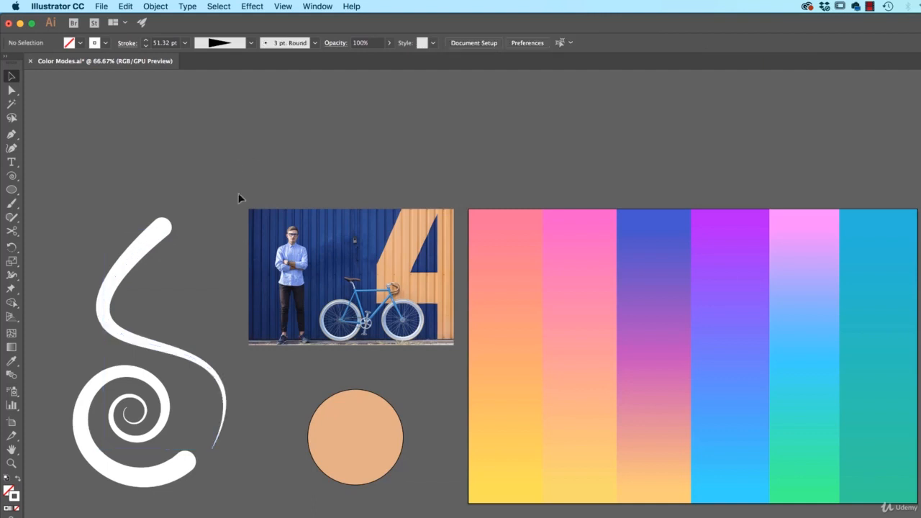
Select the circle and sample colours from the photo onto it with the Eyedropper tool.
click(372, 414)
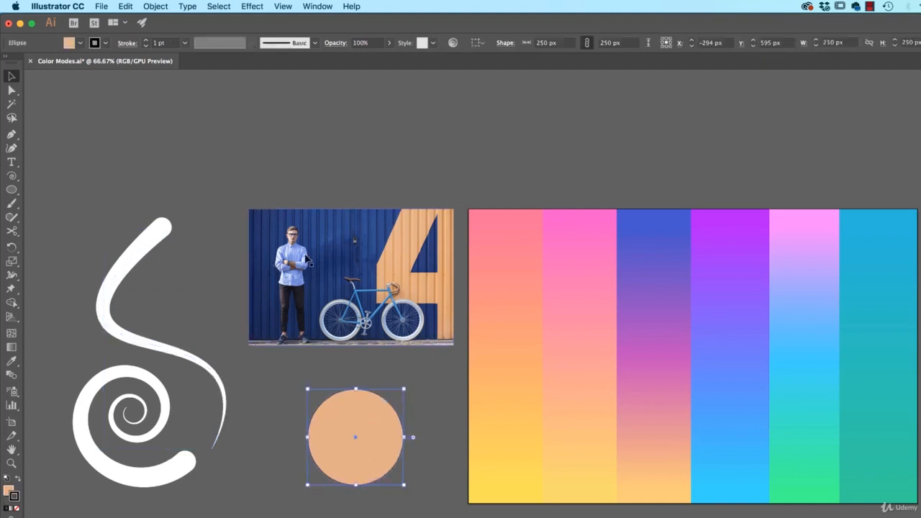
click(12, 360)
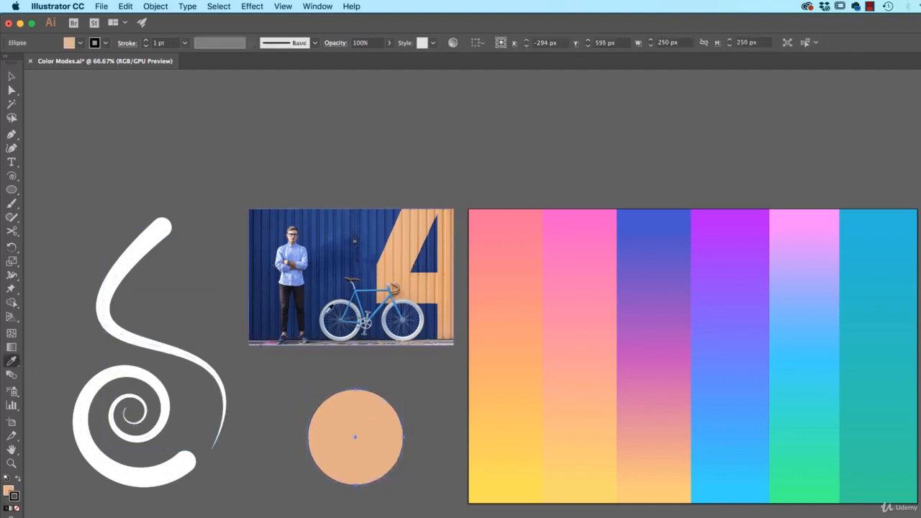
click(327, 314)
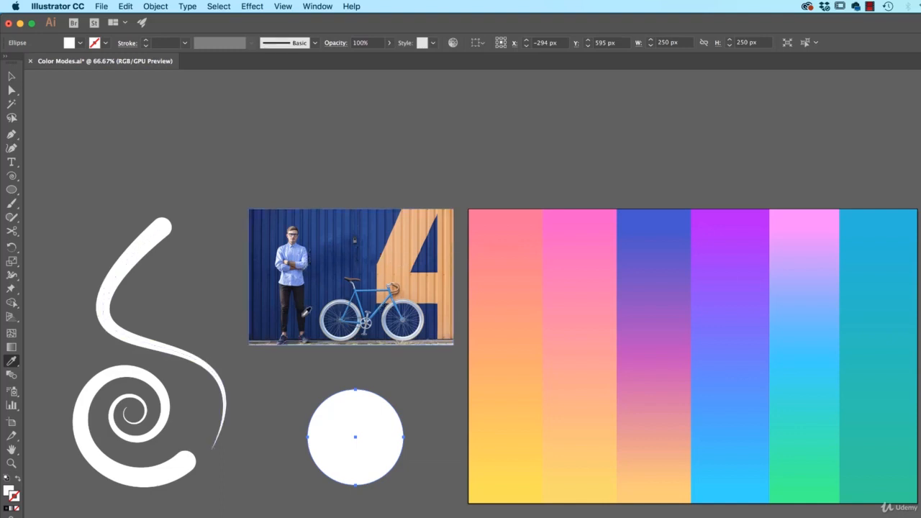
shift+click(403, 255)
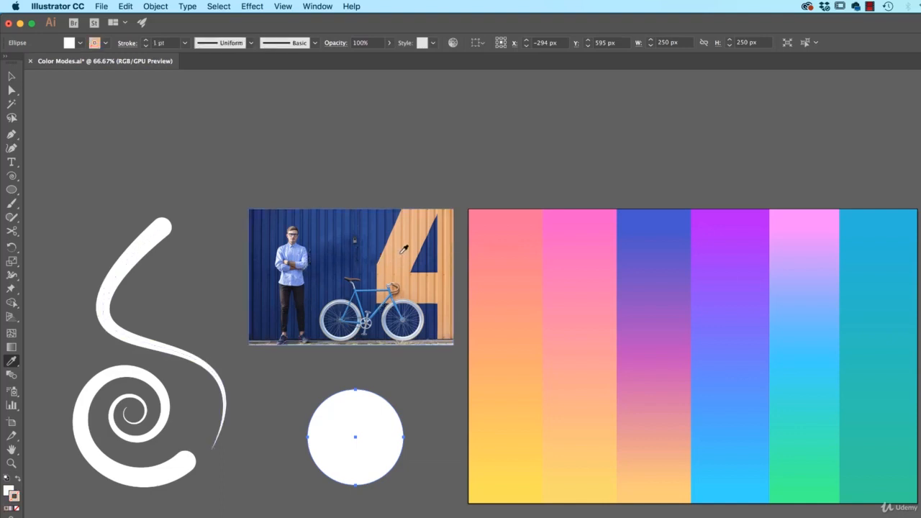
key(v)
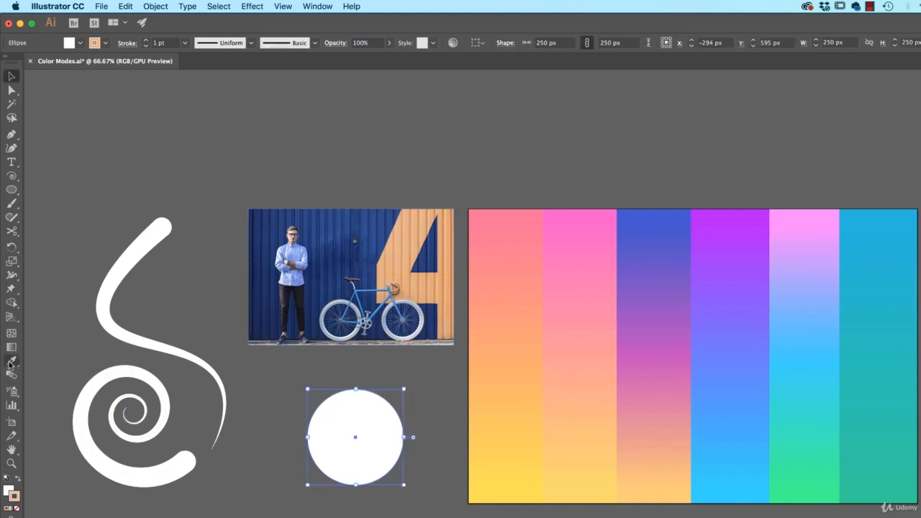
Make the fill active and sample dark blue tones from the photo's wall into the circle's fill with the Eyedropper.
key(i)
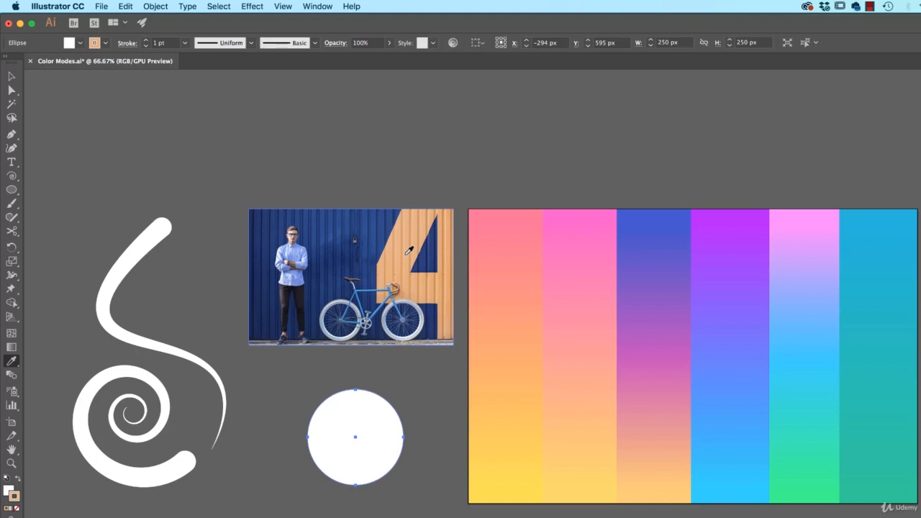
click(10, 491)
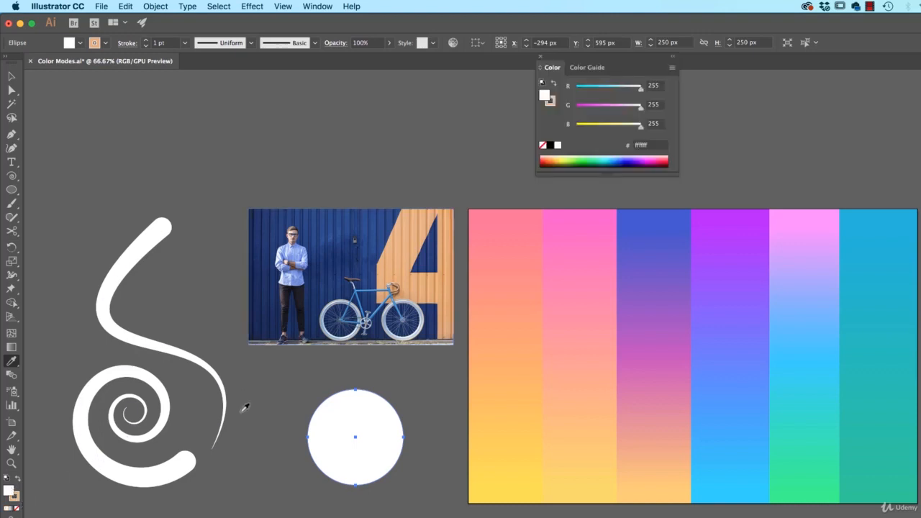
key(x)
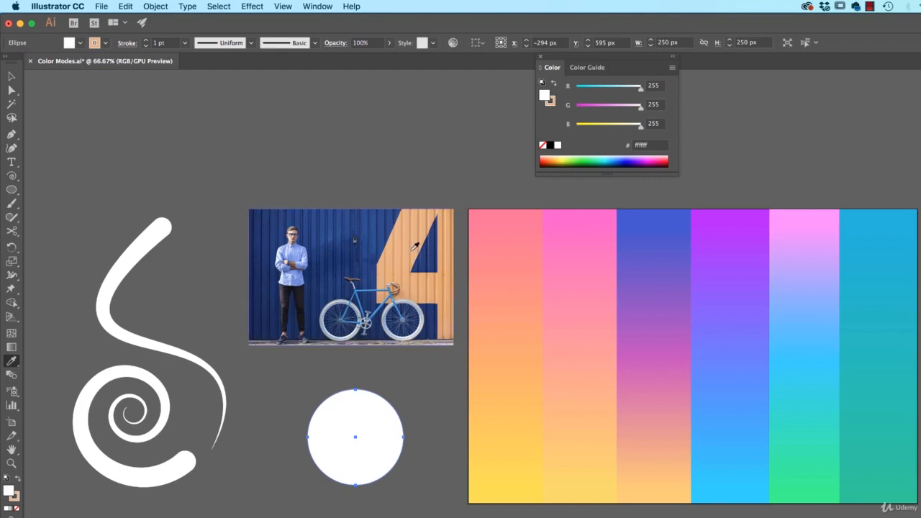
click(405, 266)
click(293, 247)
click(319, 234)
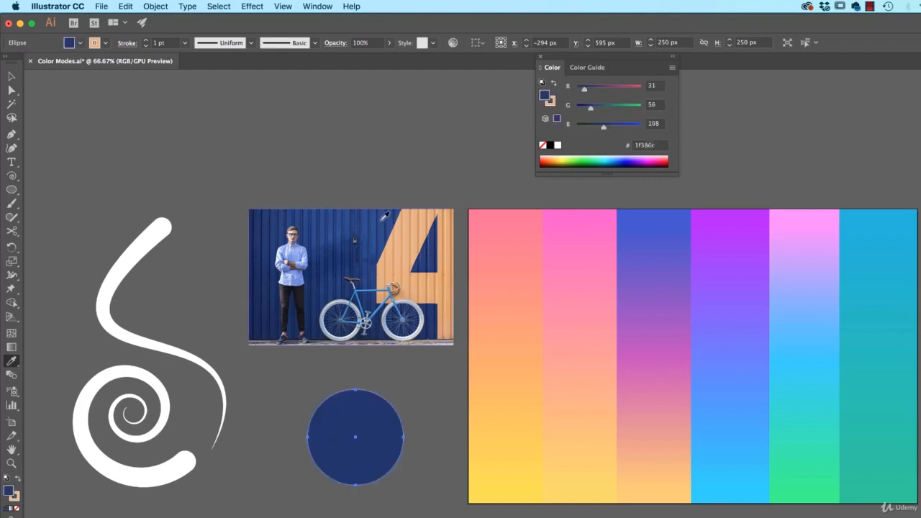
click(353, 230)
click(410, 240)
click(428, 257)
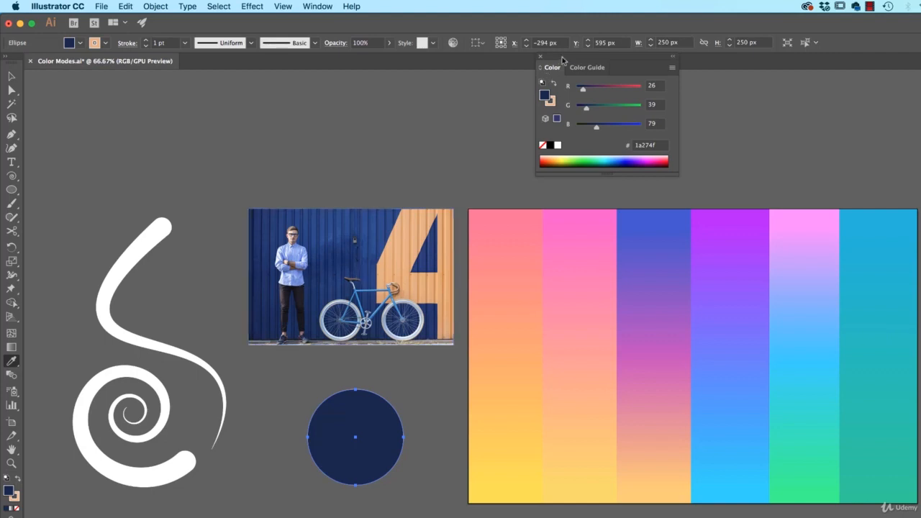
Raise the circle's red value to 111 in the Color panel.
drag(565, 60, 581, 75)
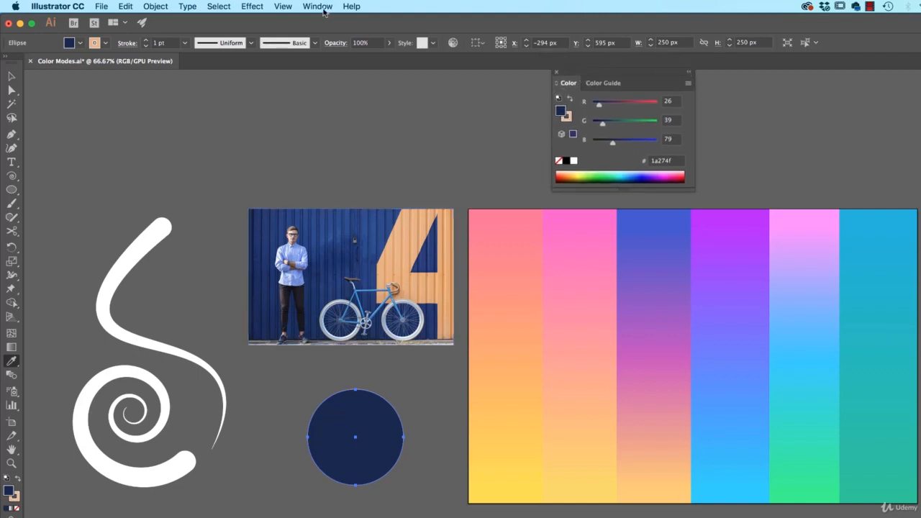
click(321, 7)
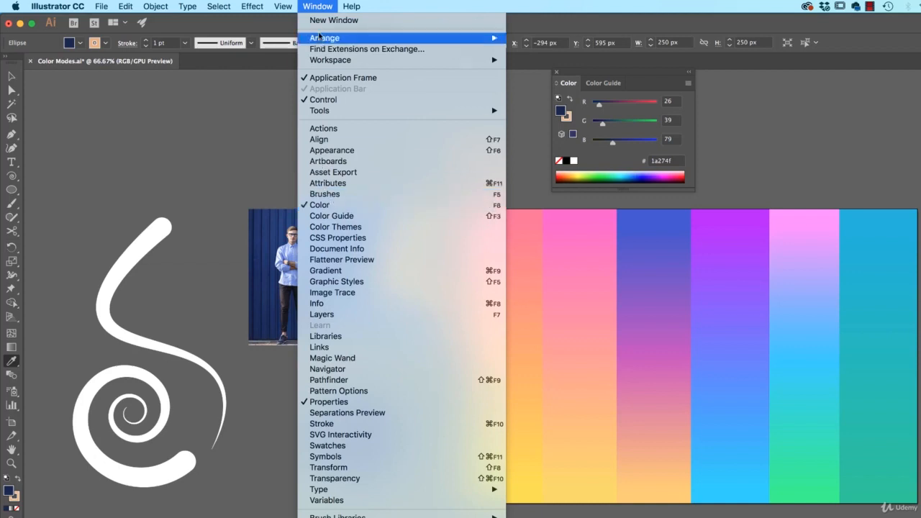
click(322, 8)
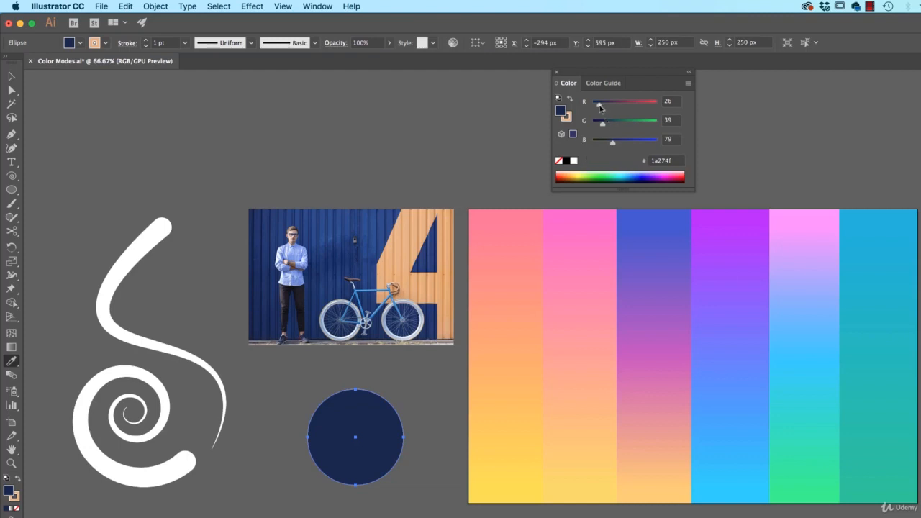
drag(600, 105, 621, 108)
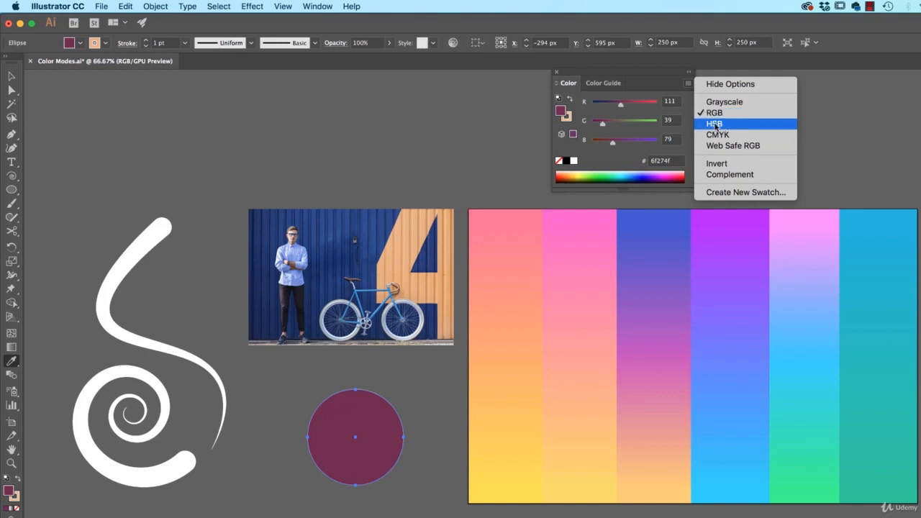
Switch the Color panel to HSB mode and raise the circle's brightness to 80%.
click(715, 124)
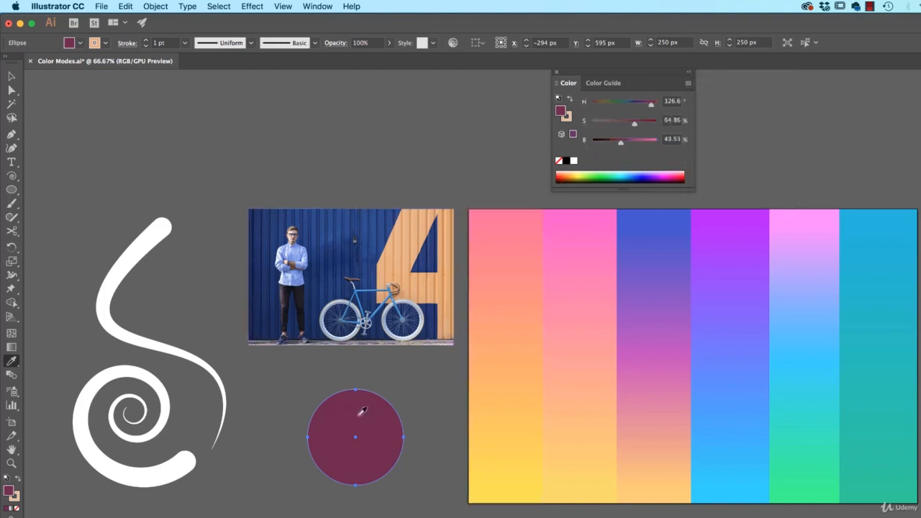
click(619, 143)
drag(619, 144, 644, 142)
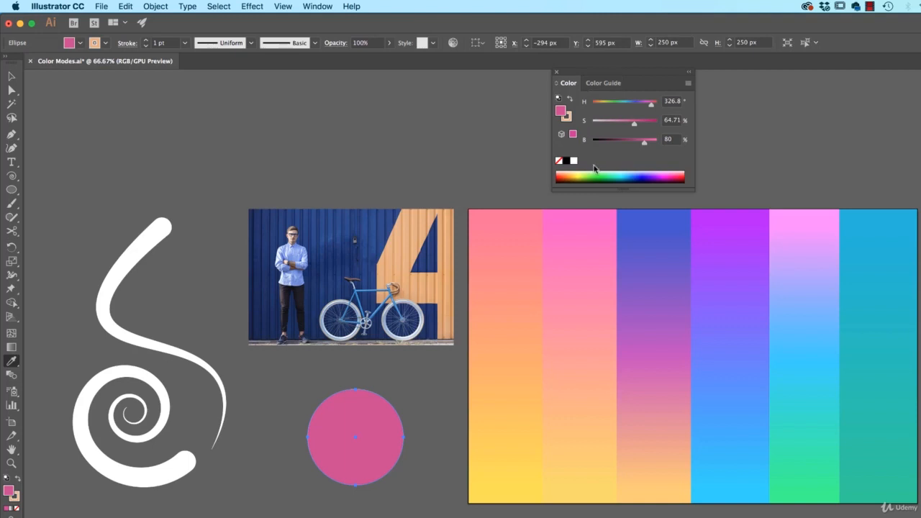
Adjust the circle's hue to 185.6° and saturation to about 52% to make it light blue.
drag(654, 105, 626, 124)
click(625, 103)
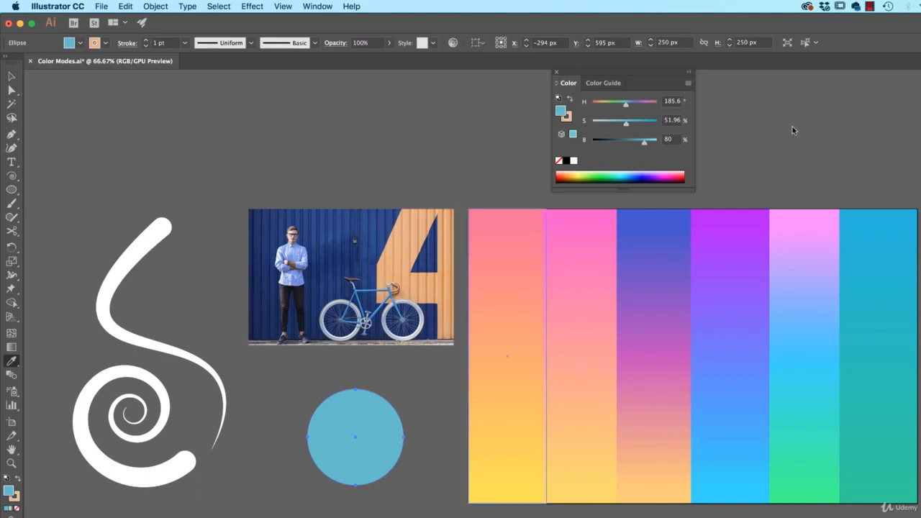
Open the Swatches panel and load the 'Gradients from Grabient.ai' swatch library from the Exercise Files folder.
click(318, 7)
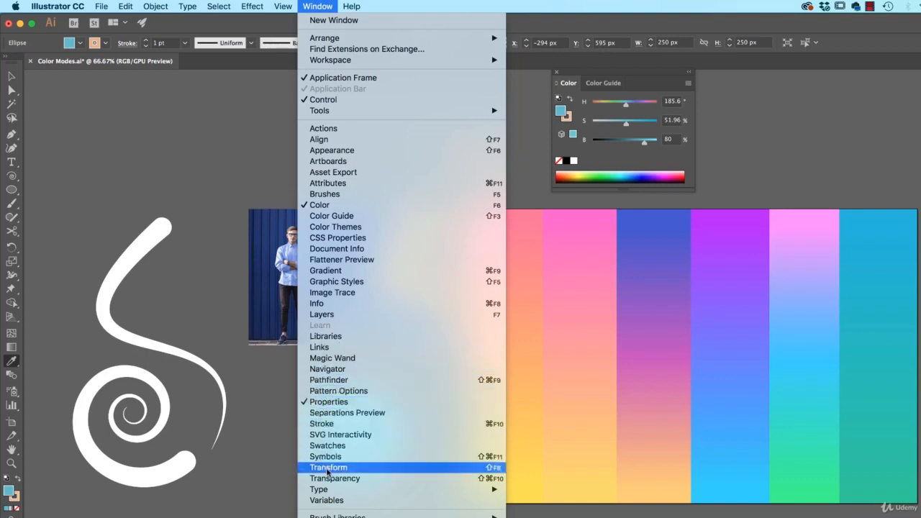
click(329, 445)
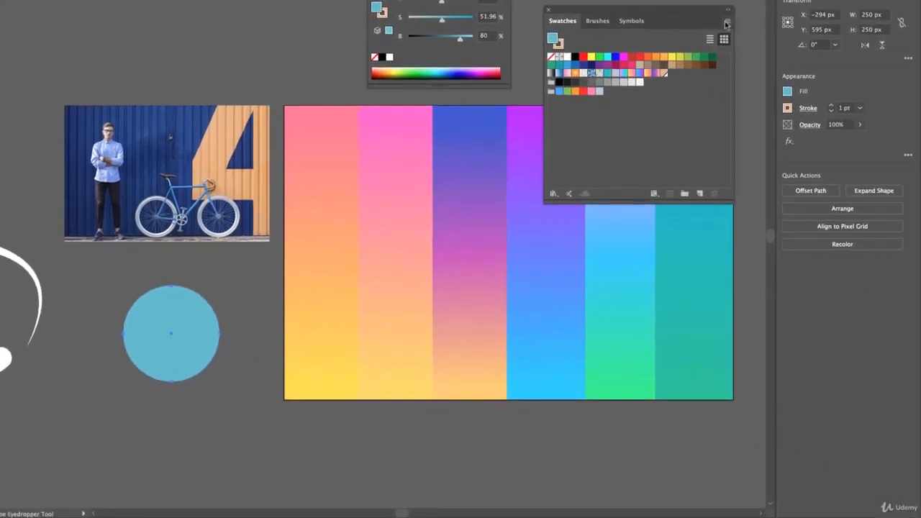
click(912, 125)
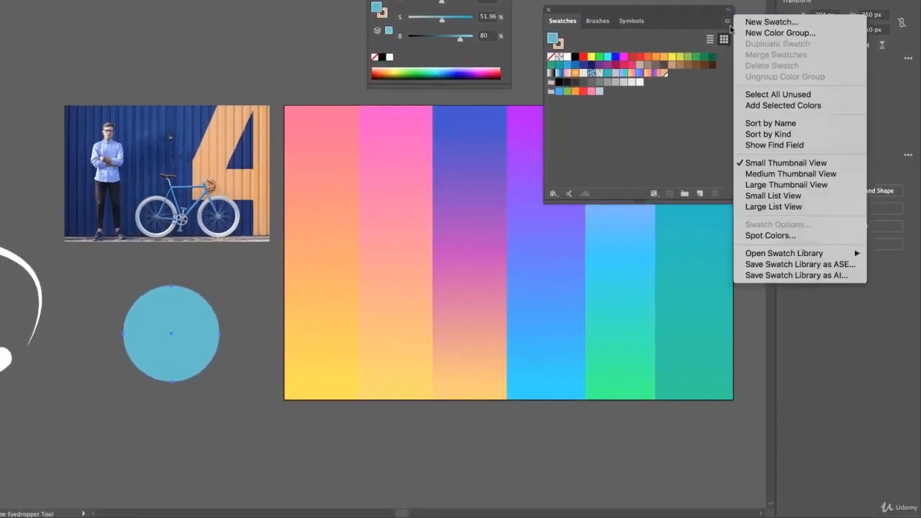
click(790, 254)
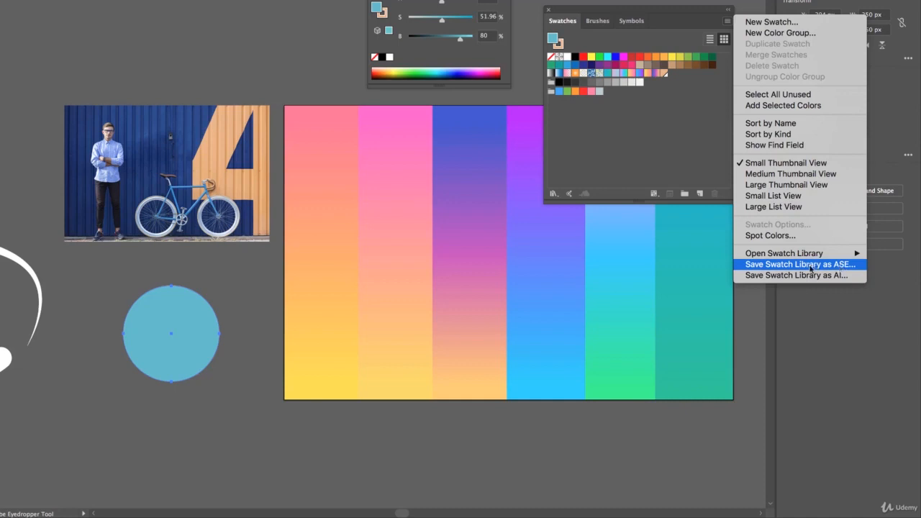
mouse_move(796, 255)
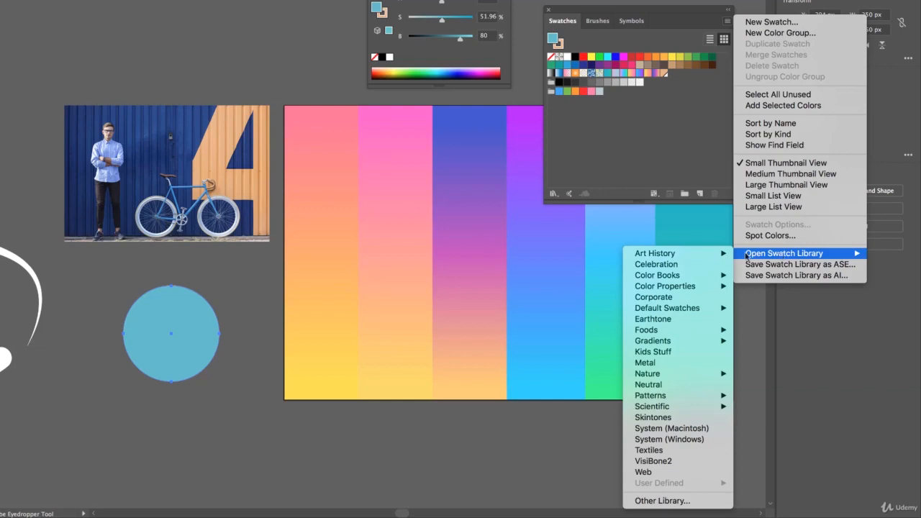
click(665, 502)
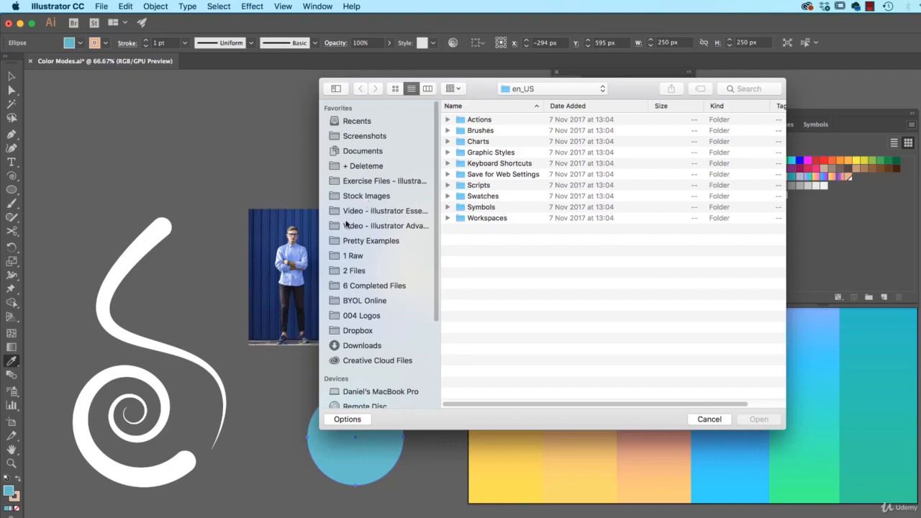
click(371, 181)
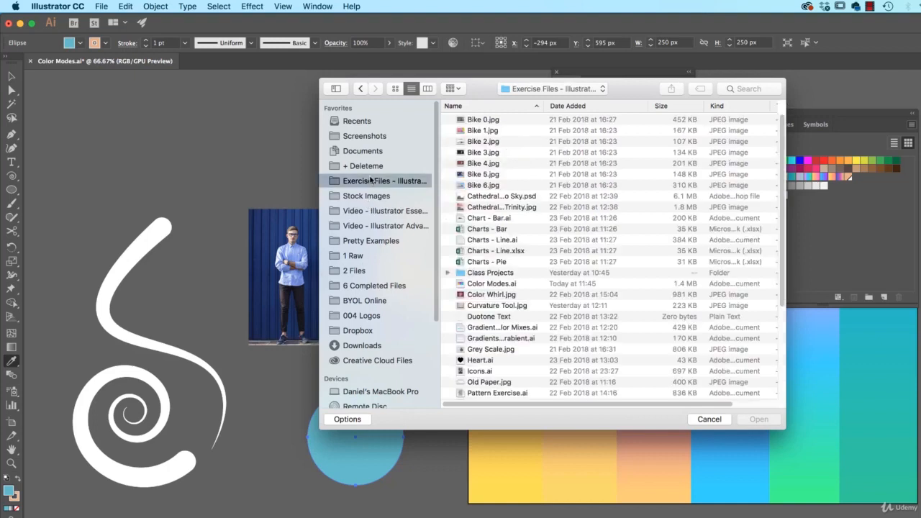
click(502, 339)
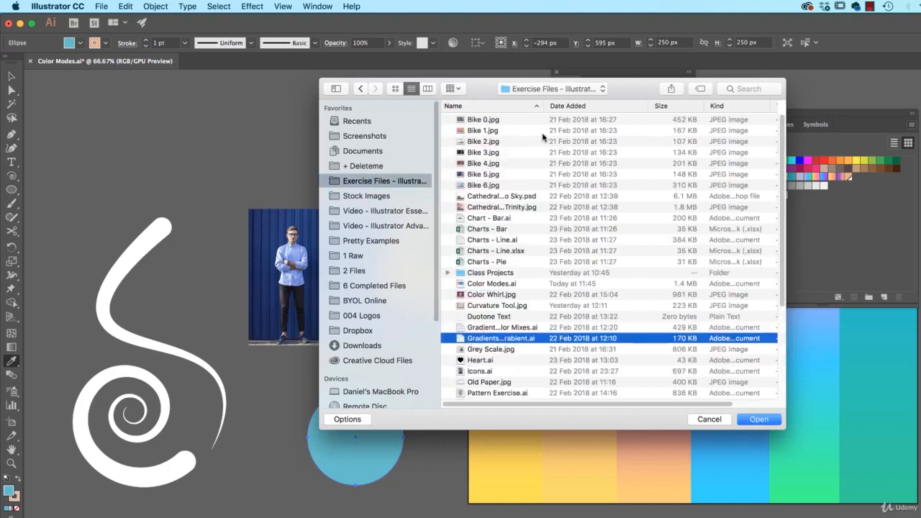
double_click(544, 106)
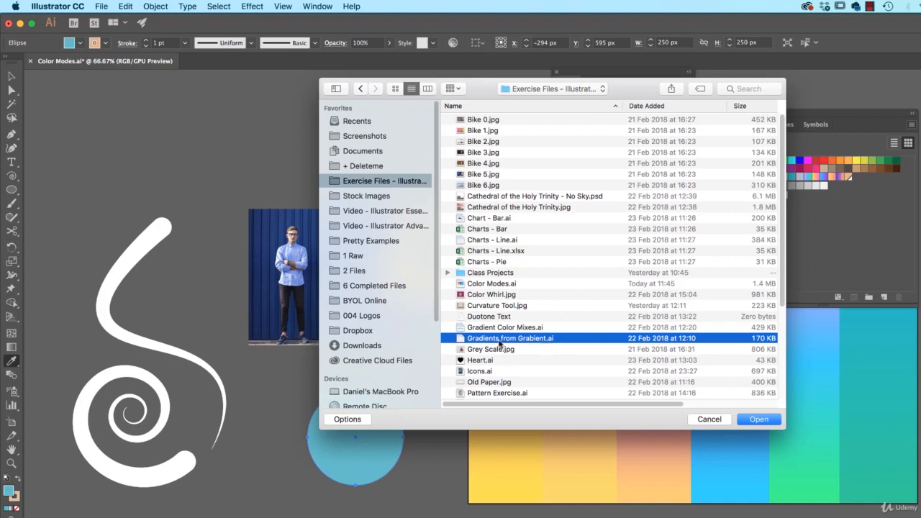
click(760, 423)
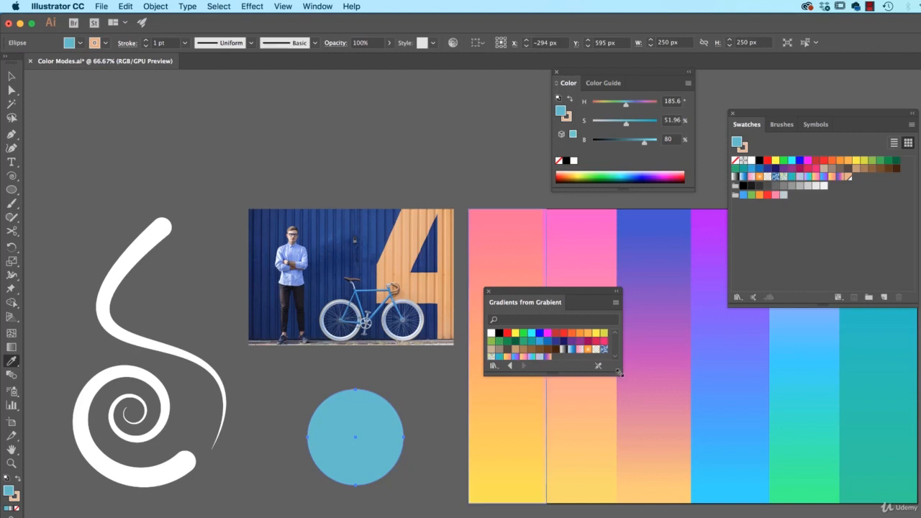
Enlarge the library panel and apply a pink-to-blue gradient swatch to the circle.
drag(613, 373, 652, 465)
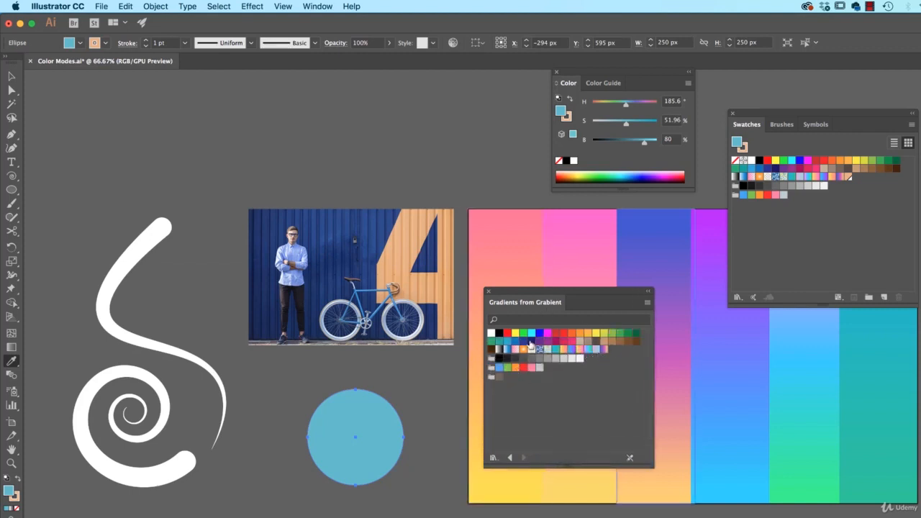
click(604, 350)
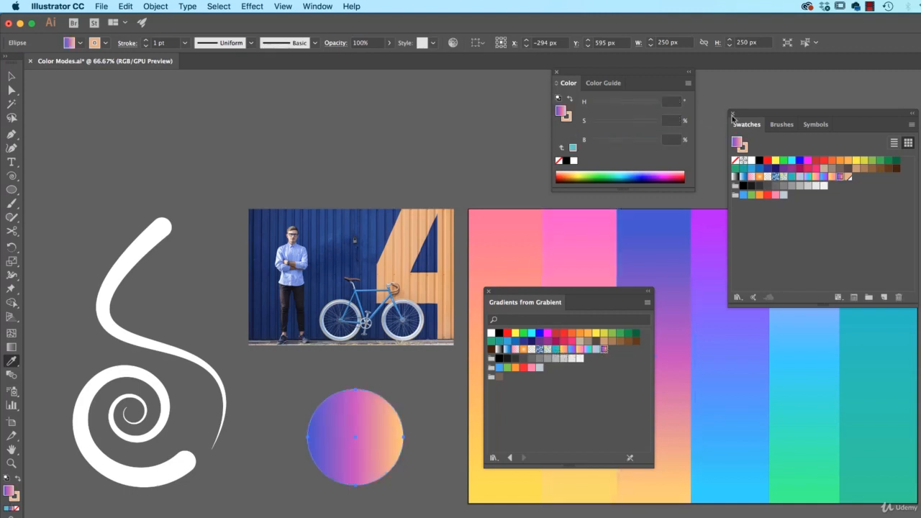
Add the library's gradient swatches to the document's Swatches panel and close the library panel.
shift+click(556, 349)
drag(556, 353, 767, 242)
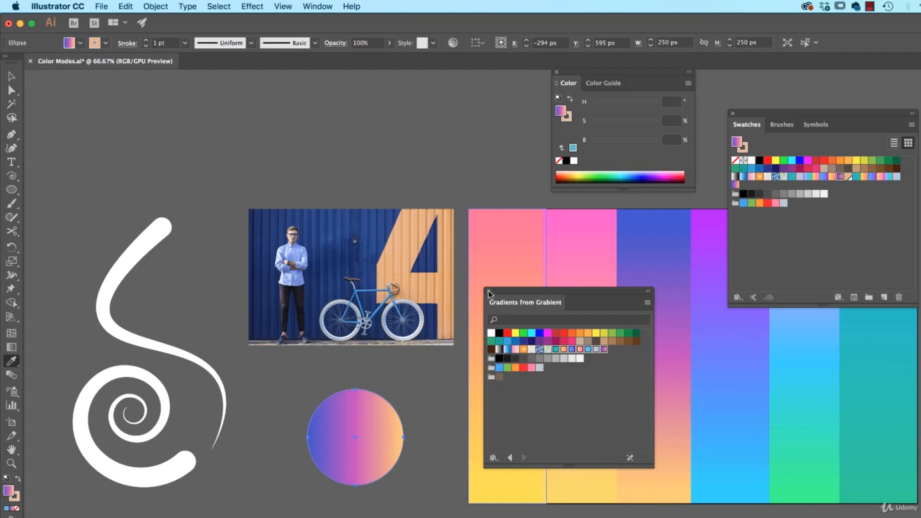
click(488, 292)
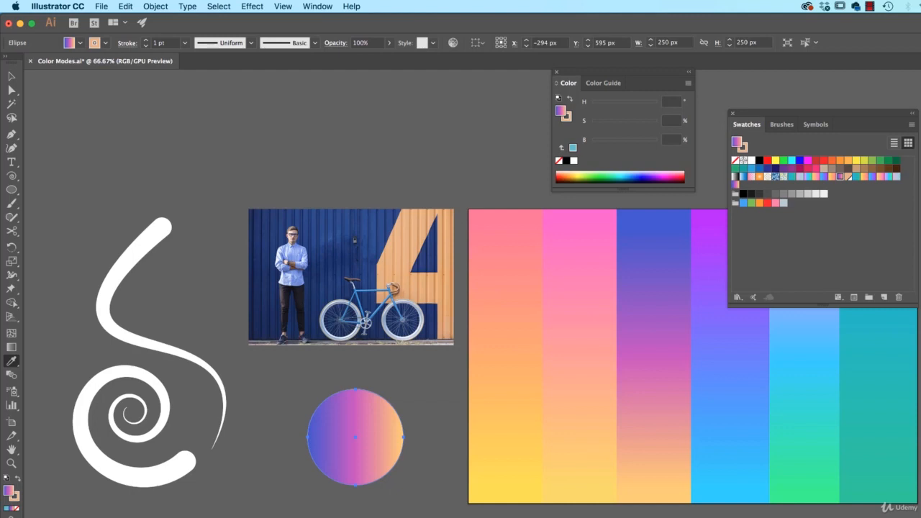
Switch to Photoshop, sample the yellow wall colour from the desk photo and add it to the Creative Cloud library.
key(super)
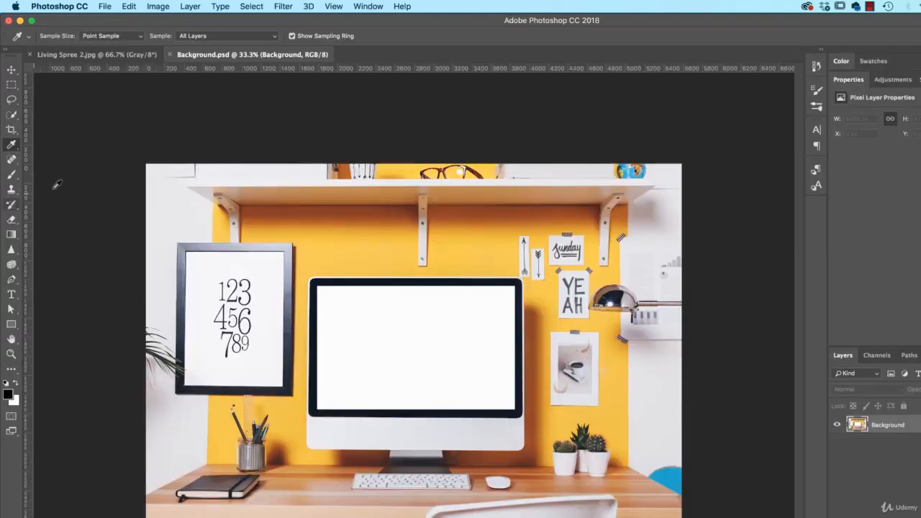
click(483, 244)
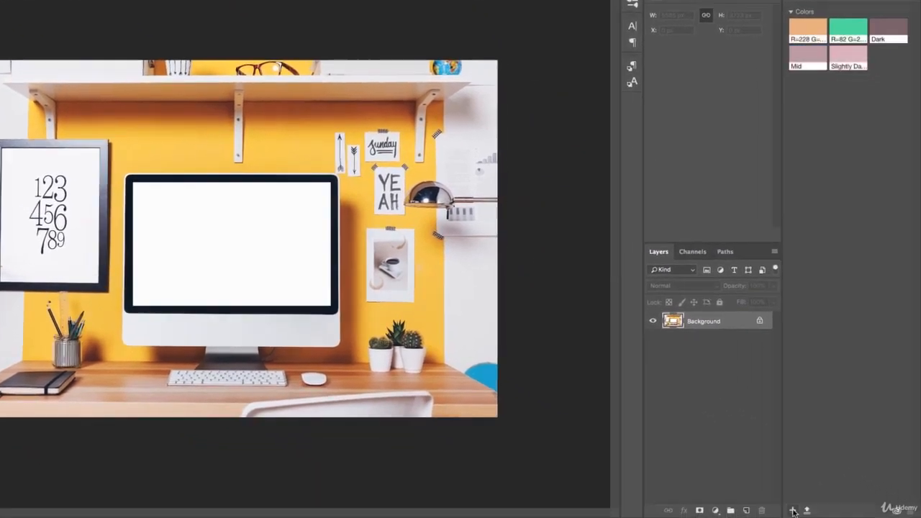
click(795, 510)
click(856, 494)
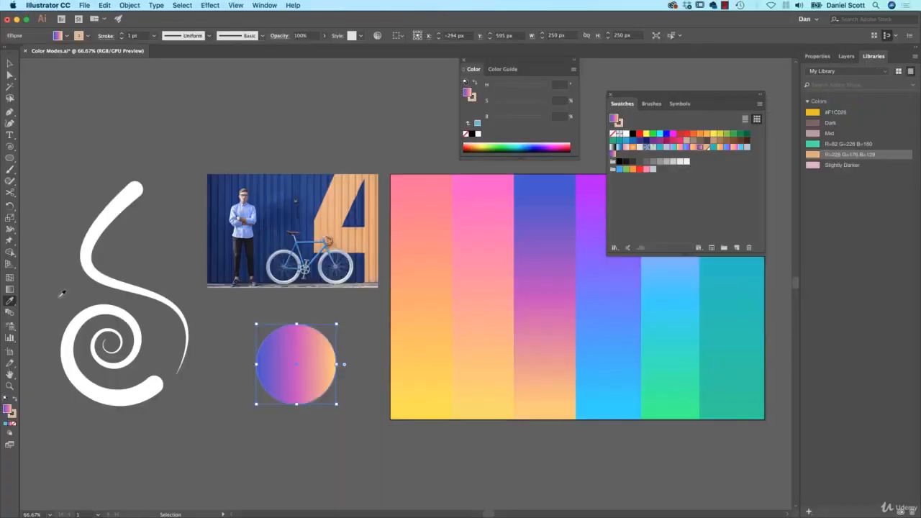
Fill the circle with the #F1C025 library colour and switch to the Instructor HQ library.
click(840, 114)
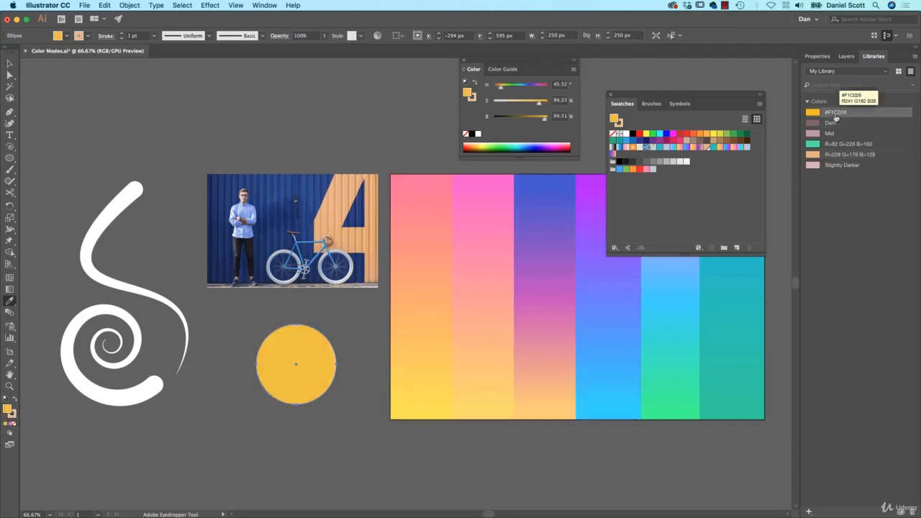
click(832, 75)
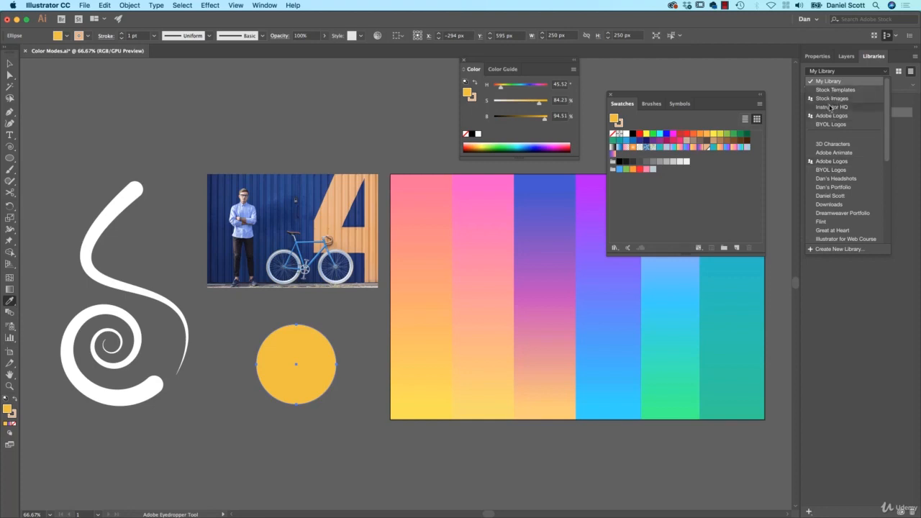
click(832, 108)
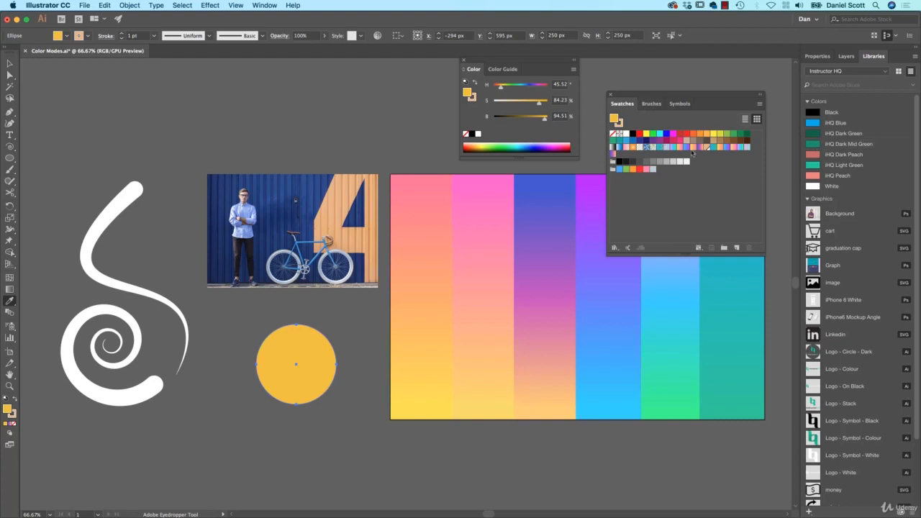
Apply the iHQ Dark Green, Dark Mid Green, Dark Peach and Light Green library colours to the circle in turn, then deselect it.
click(839, 133)
click(844, 144)
click(844, 154)
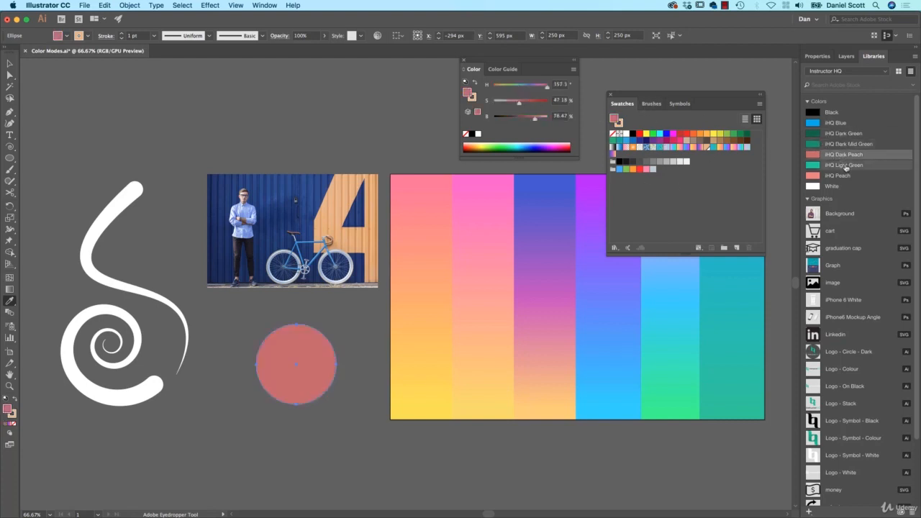
click(843, 165)
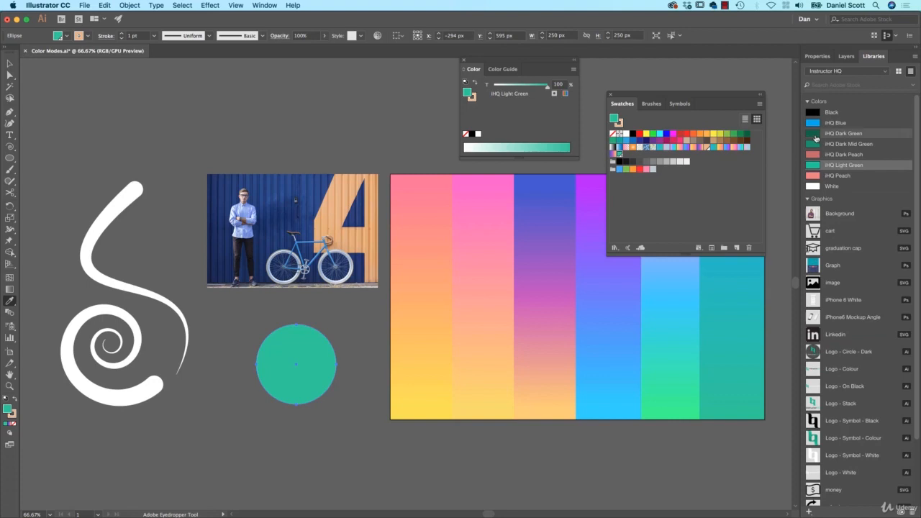
mouse_move(817, 138)
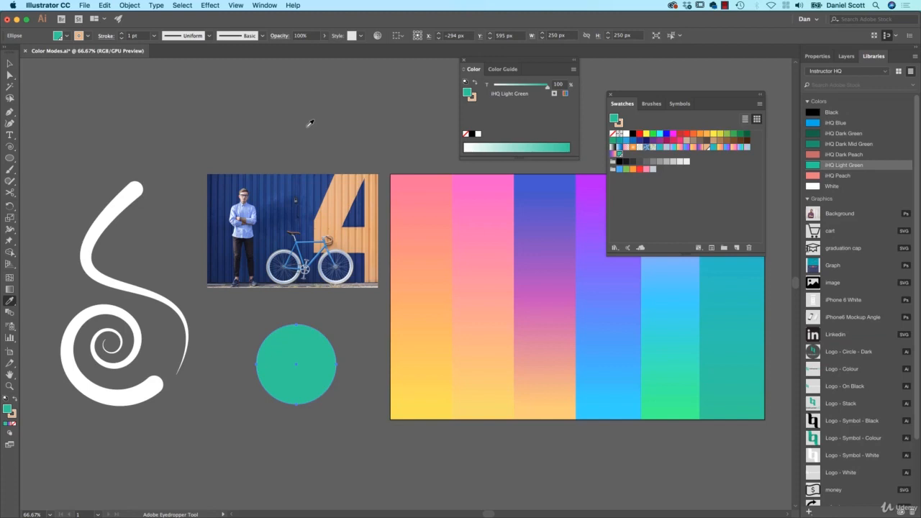
click(10, 64)
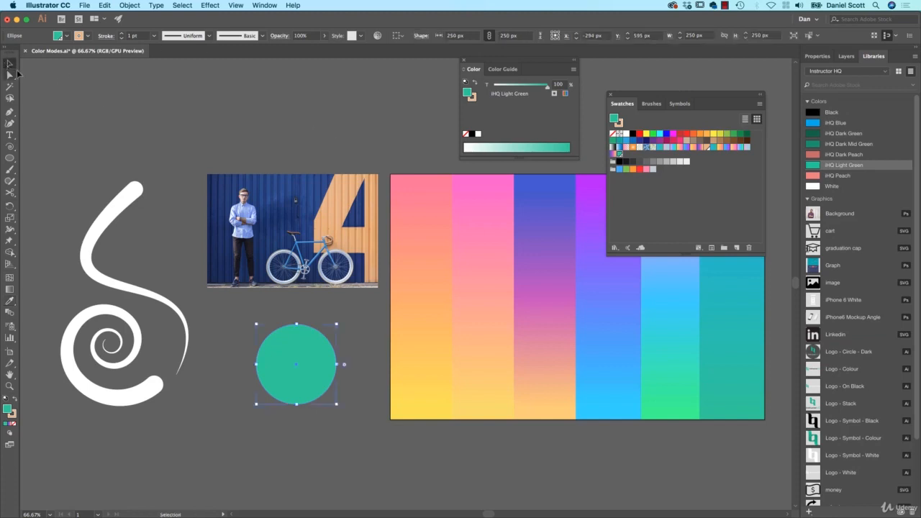
drag(431, 134, 267, 141)
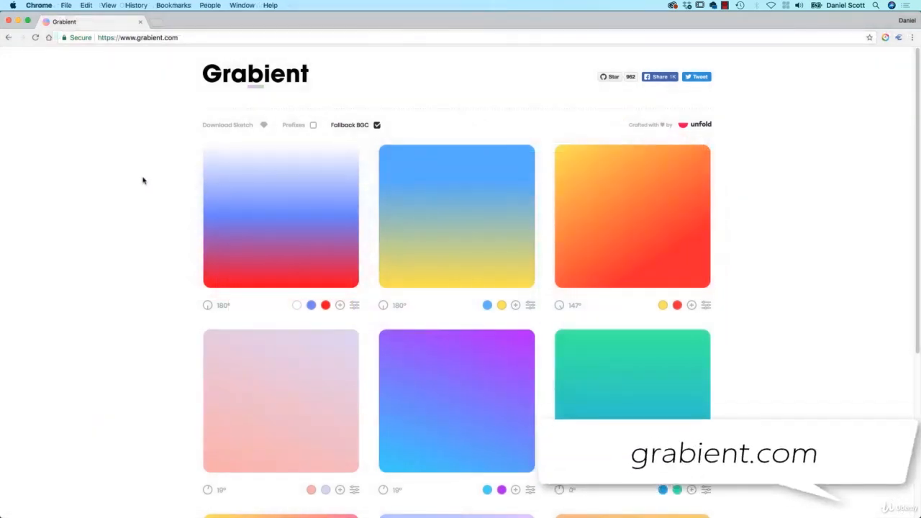
In the browser, browse to page 2 of the gradients on grabient.com.
scroll(140, 212, down, 5)
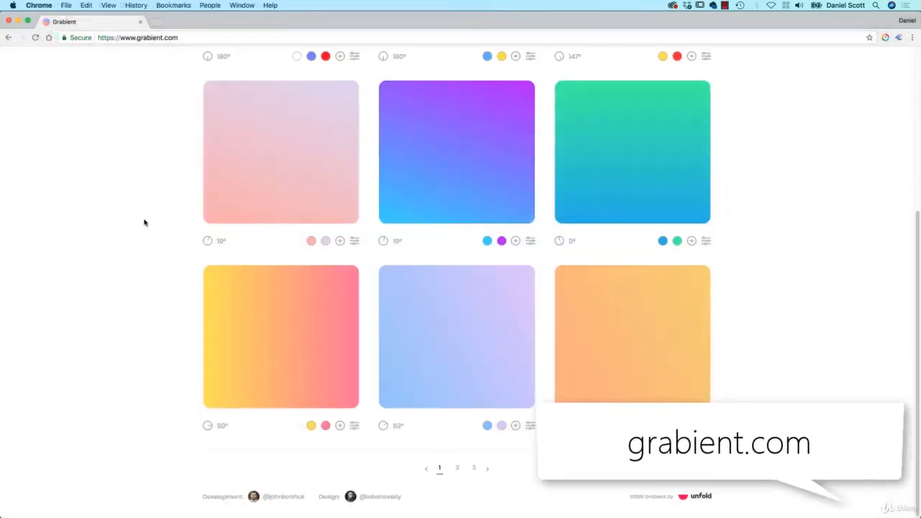
click(457, 472)
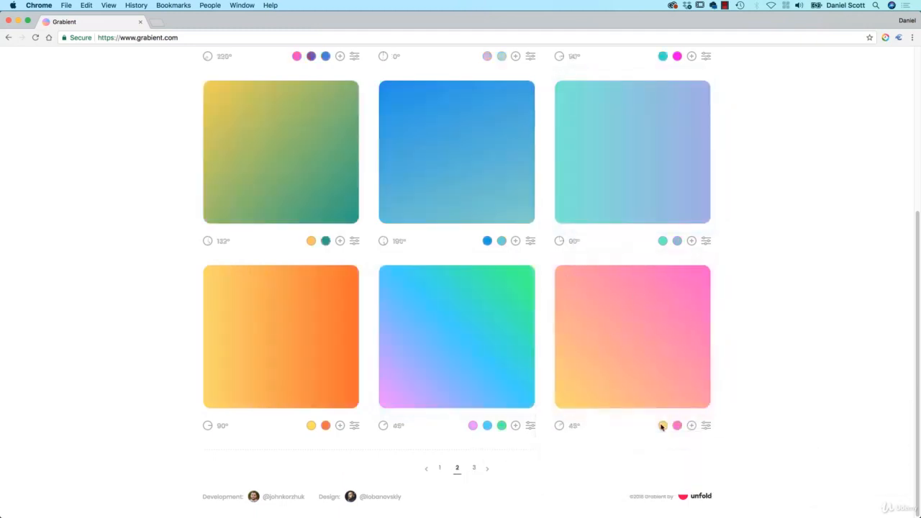
Open the colour editor for the yellow stop of the pink-orange gradient.
click(707, 427)
click(707, 427)
click(663, 427)
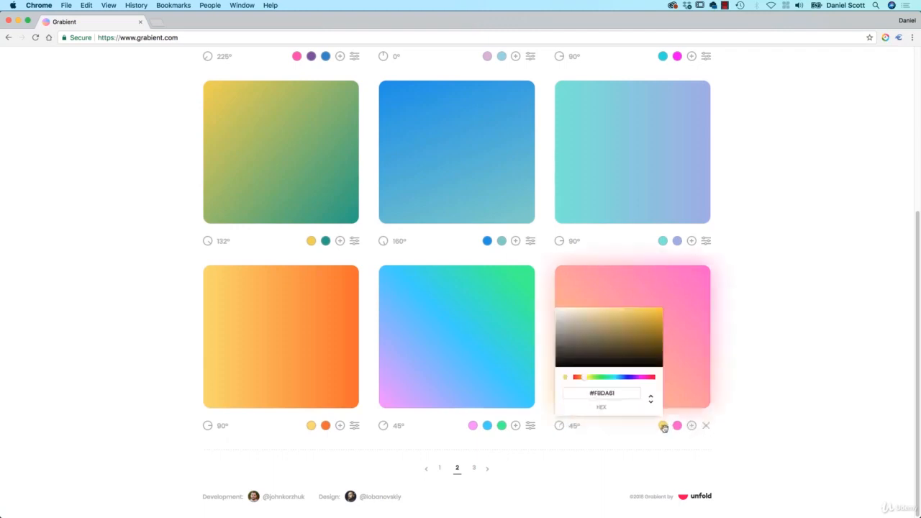
Copy the yellow stop's hex value #FBDA61 from Grabient and return to Illustrator.
double_click(614, 394)
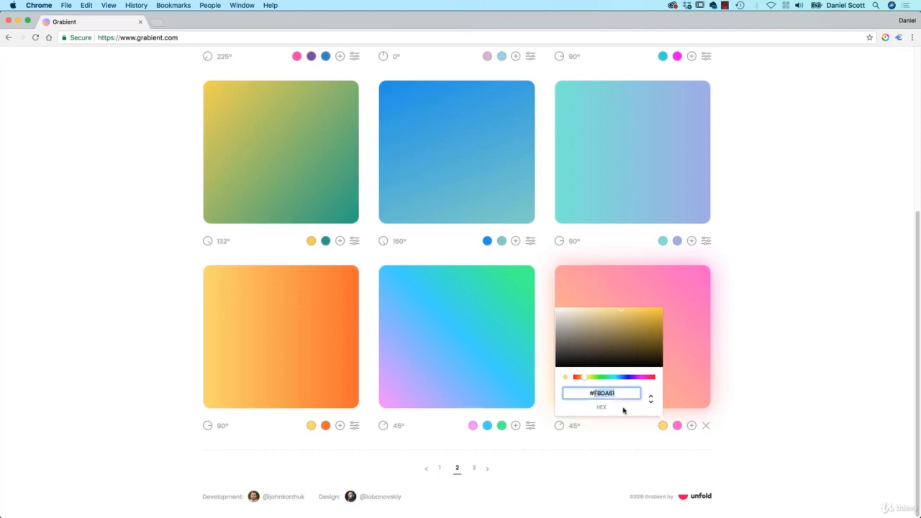
key(super+c)
key(super+Tab)
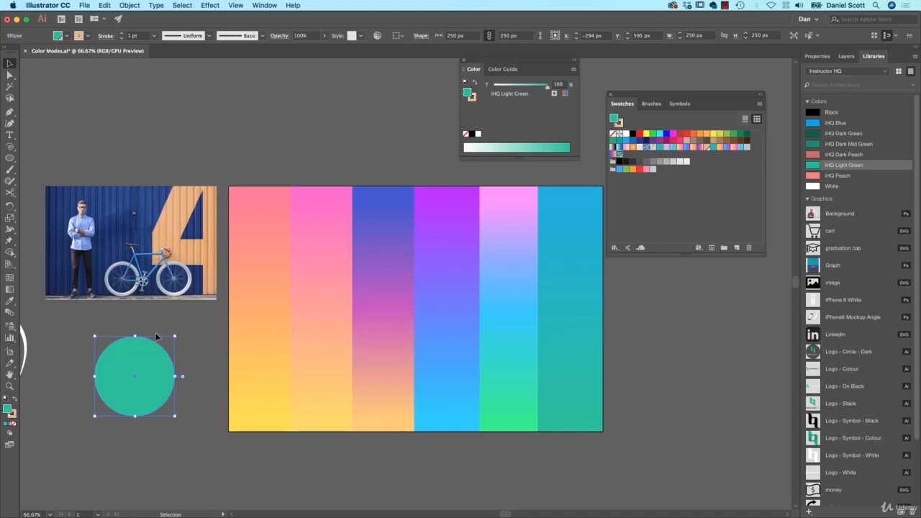
Apply a gradient fill to the circle, set its left stop to #FBDA61 and delete the middle stop.
key(.)
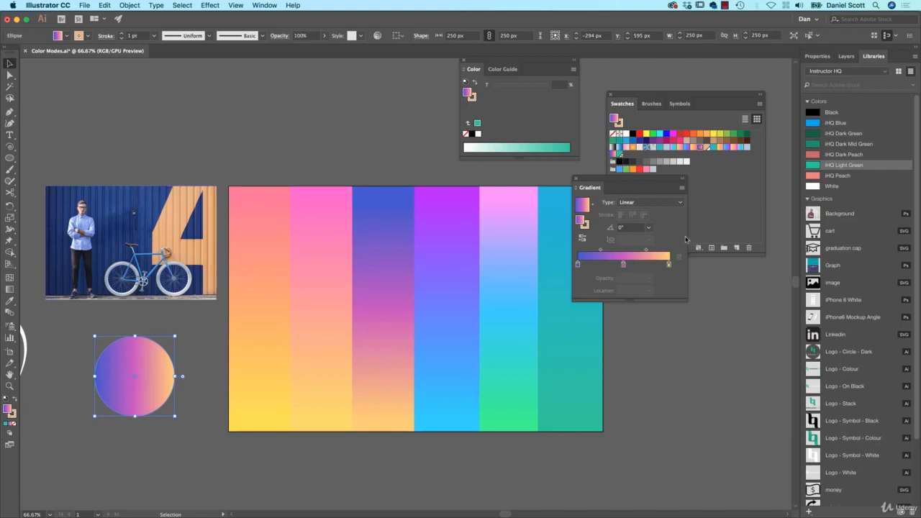
double_click(577, 265)
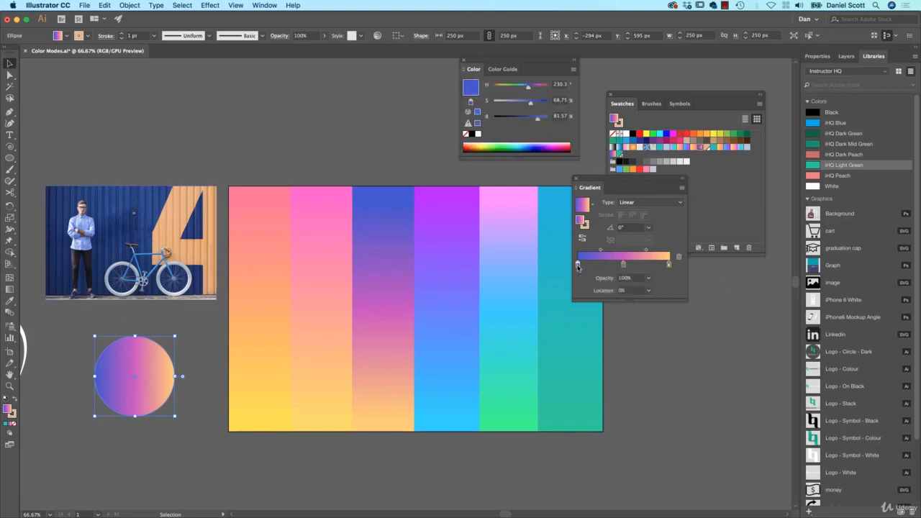
click(646, 349)
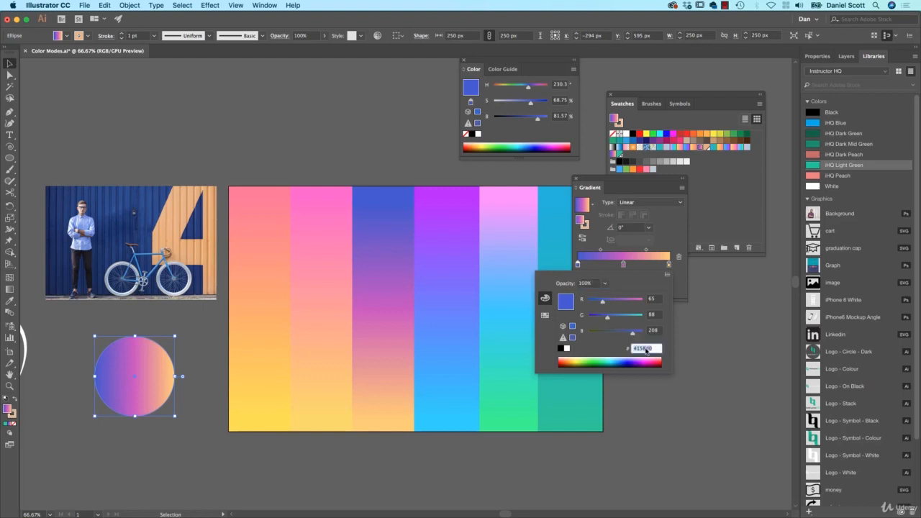
text(FBDA61)
key(Return)
click(623, 265)
click(679, 257)
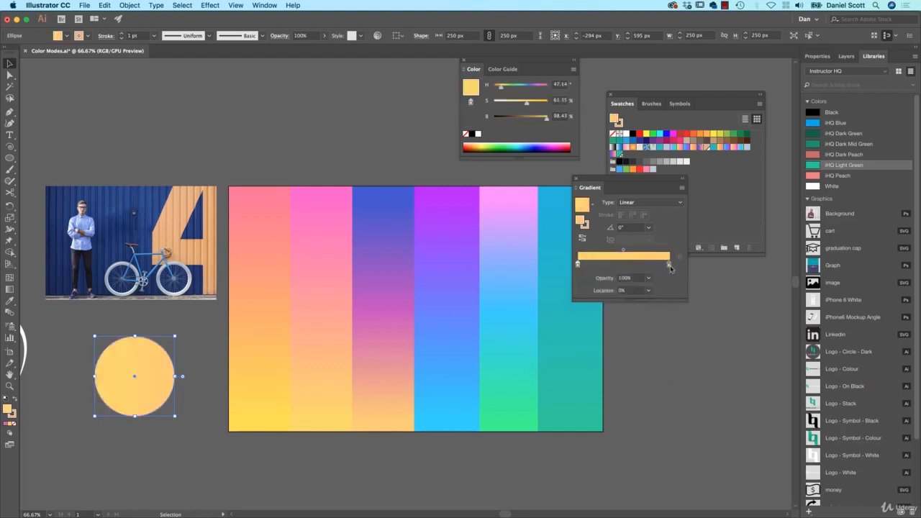
Copy the pink stop's hex value #FF5ACD from the same Grabient gradient.
click(670, 267)
key(super+Tab)
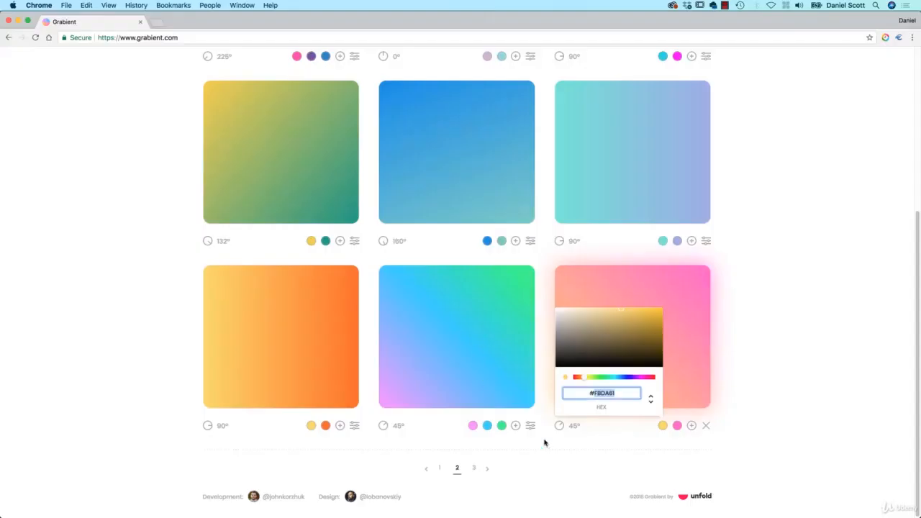
click(676, 426)
click(615, 394)
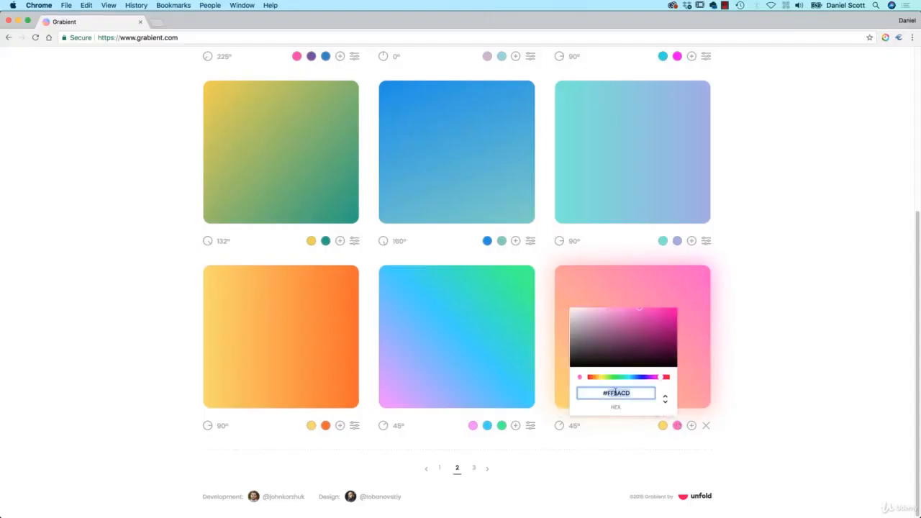
key(super+c)
key(super+Tab)
Set the gradient's right stop colour to the pasted #FF5ACD.
click(670, 265)
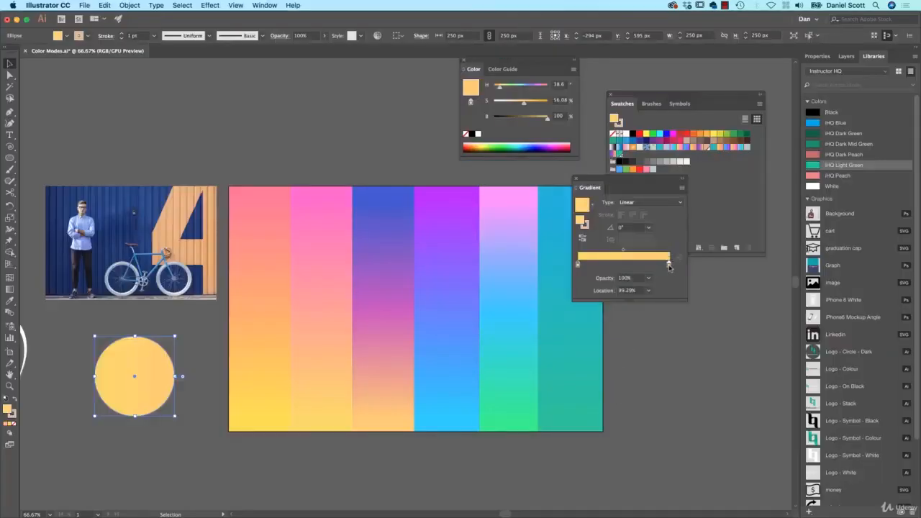
double_click(670, 266)
double_click(649, 349)
key(super+v)
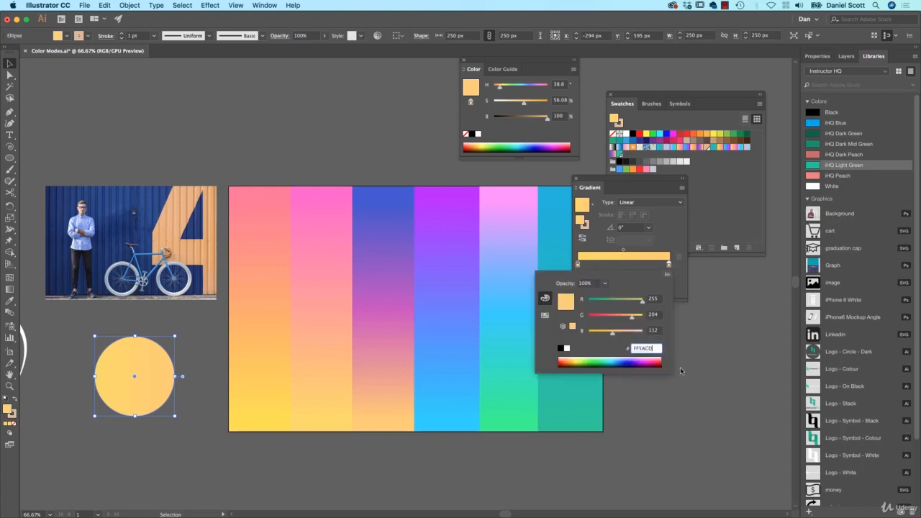
key(Return)
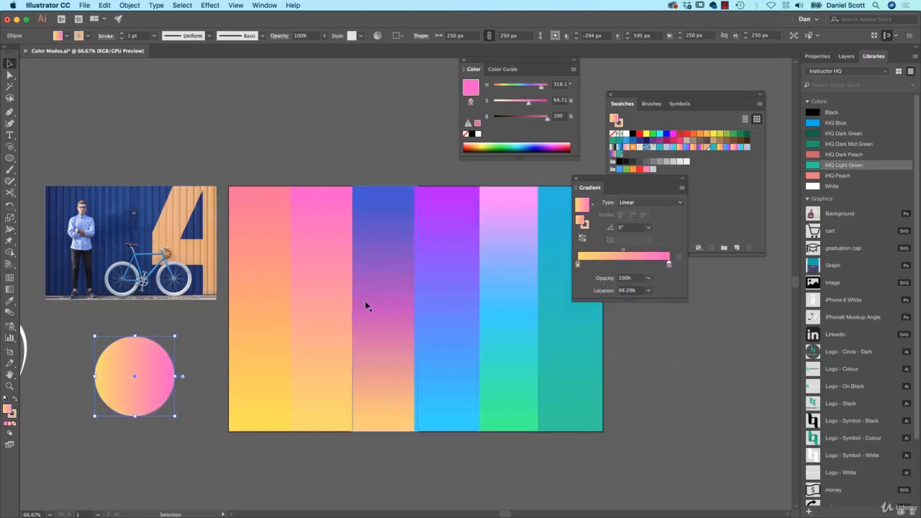
Close the Gradient and Color panels and shrink the Swatches panel.
click(265, 134)
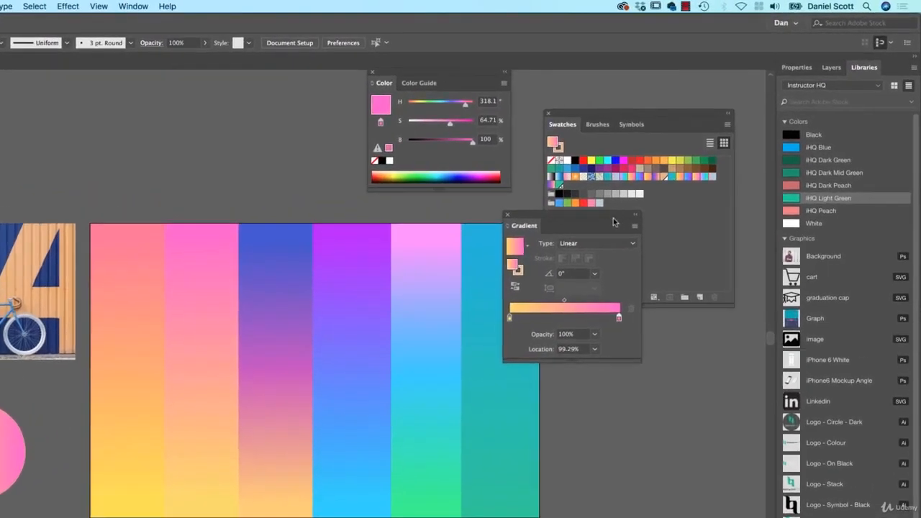
drag(614, 222, 675, 328)
click(572, 322)
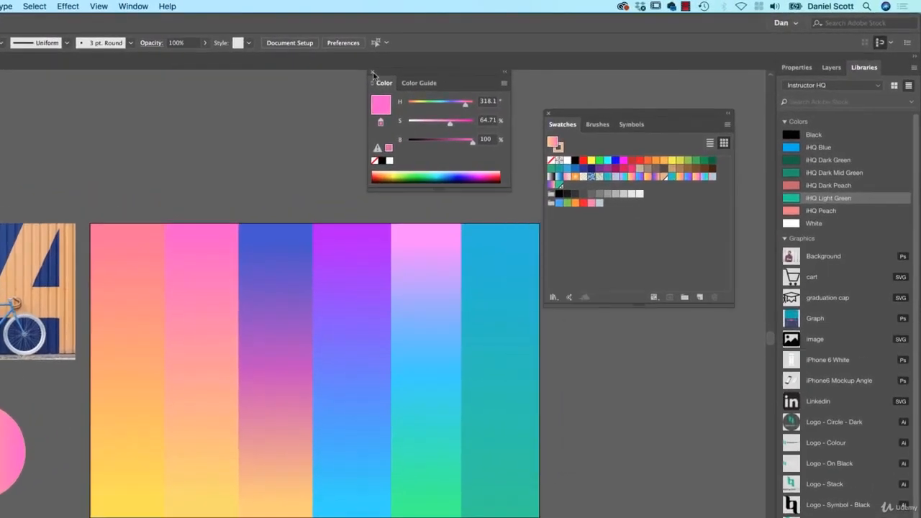
click(372, 73)
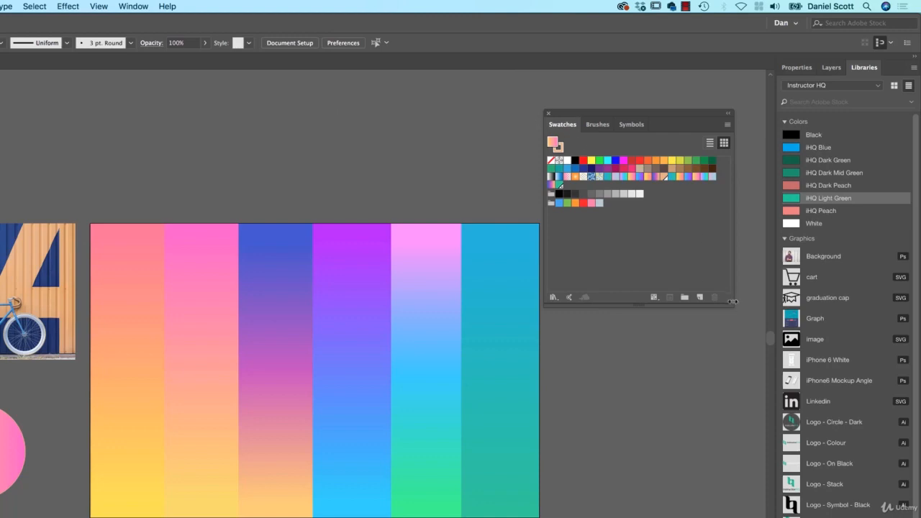
drag(732, 304, 687, 261)
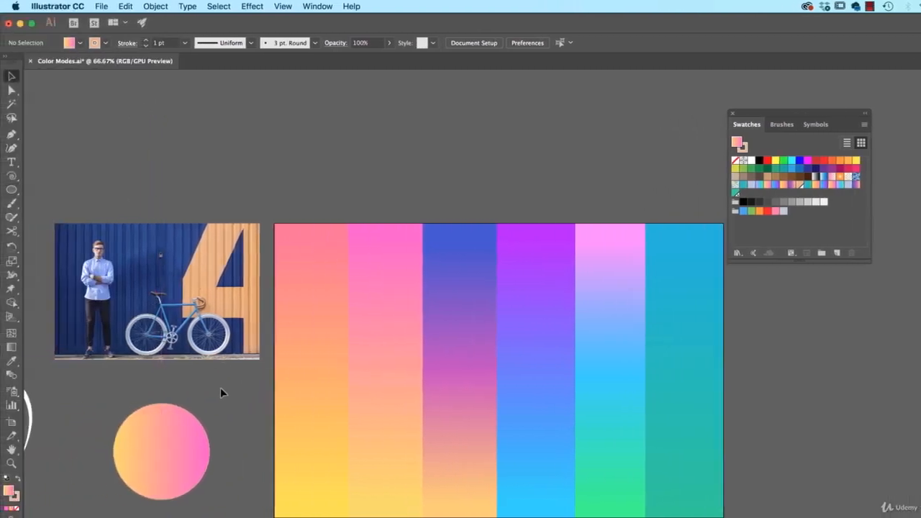
Sample the blue wall in the photo into the circle with the Eyedropper and make it a solid fill.
click(176, 436)
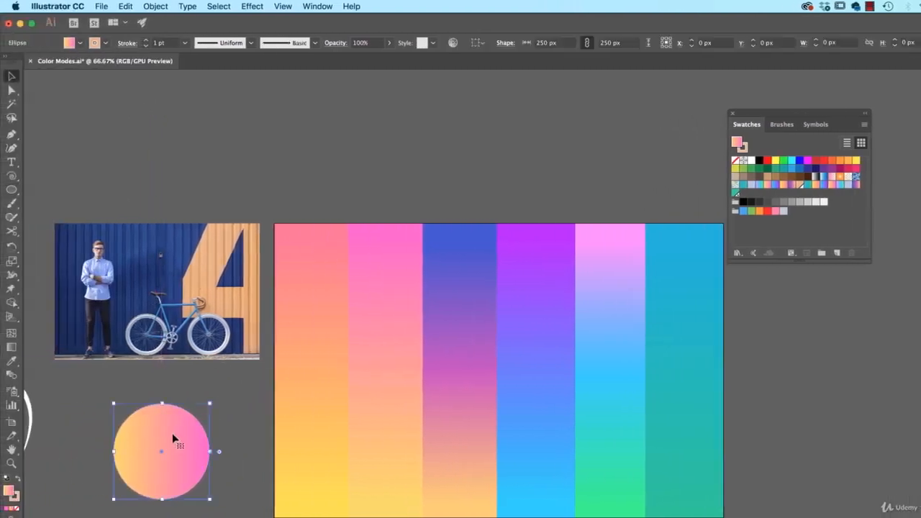
key(i)
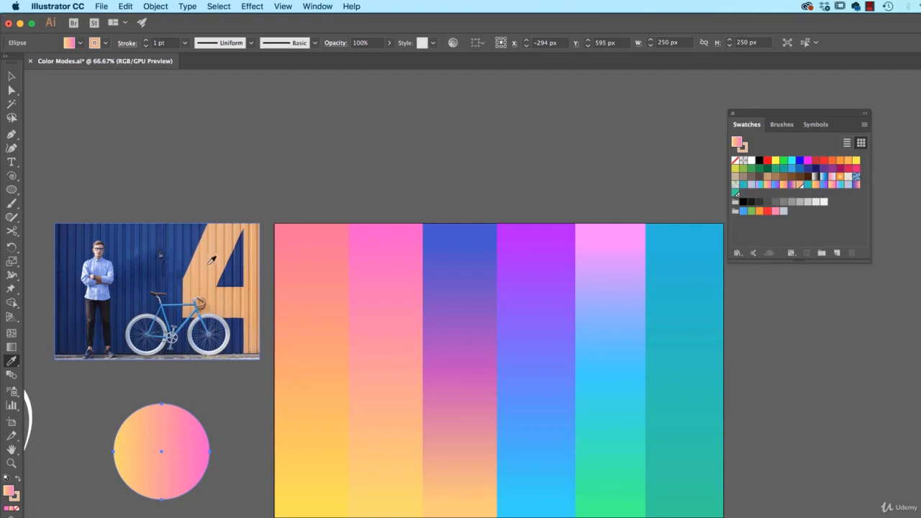
click(176, 245)
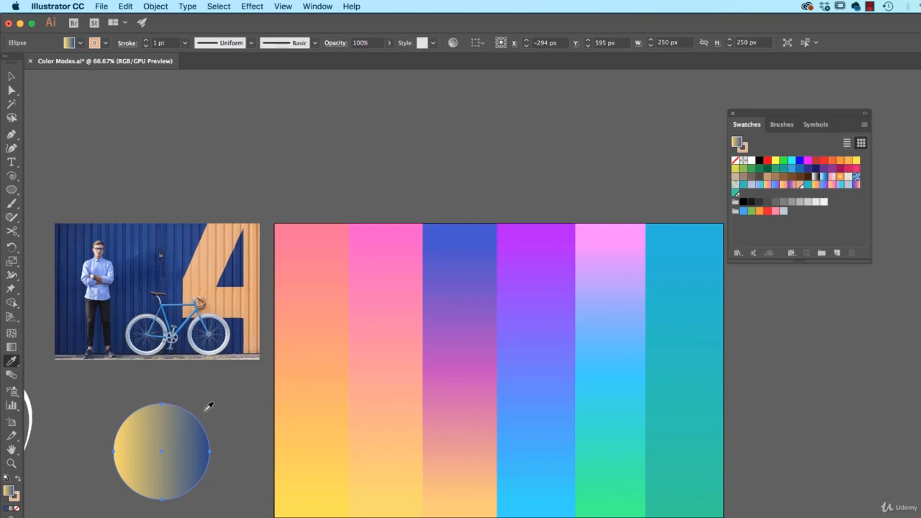
key(comma)
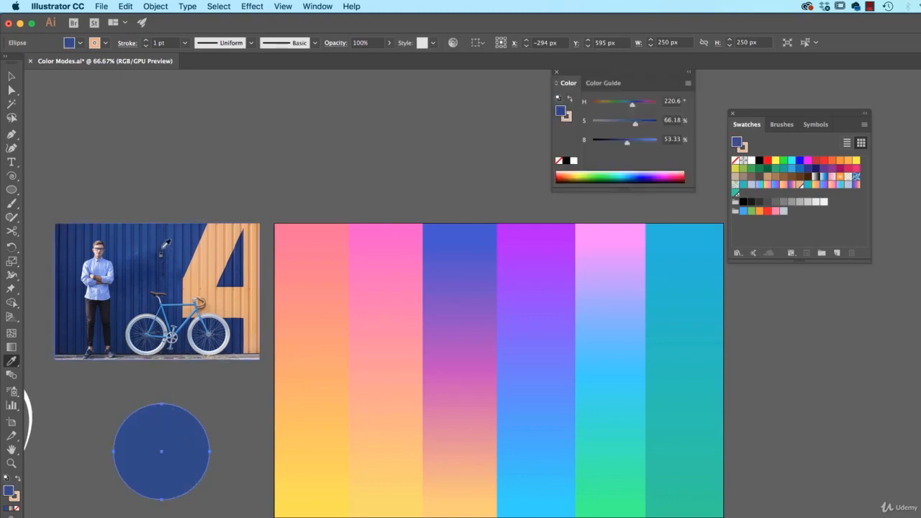
Sample the orange wall colour and save it as a new global swatch added to the Instructor HQ library.
click(211, 243)
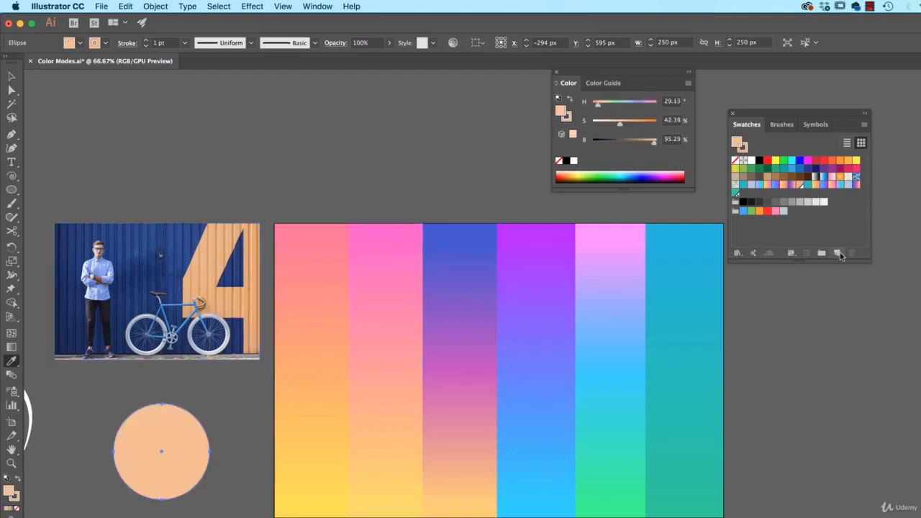
click(838, 253)
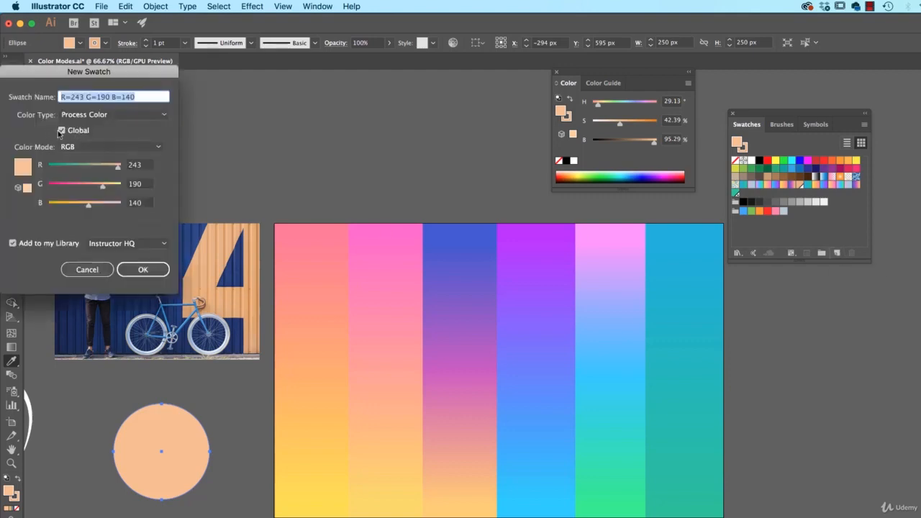
click(144, 271)
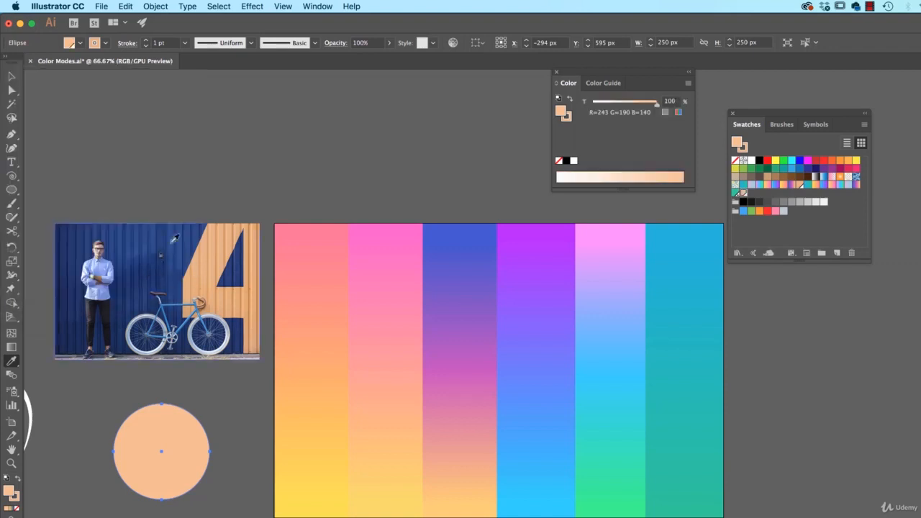
Sample the blue wall again and save it as a new non-global swatch.
click(173, 238)
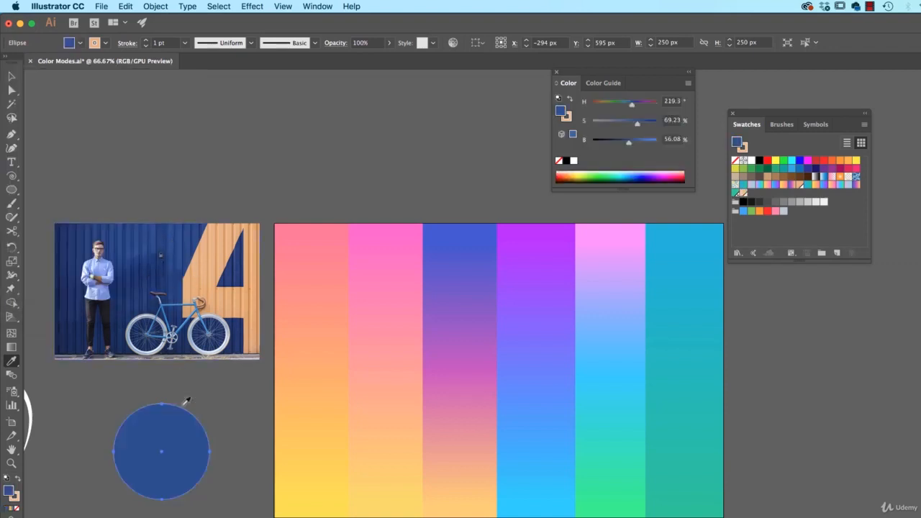
click(837, 253)
click(78, 131)
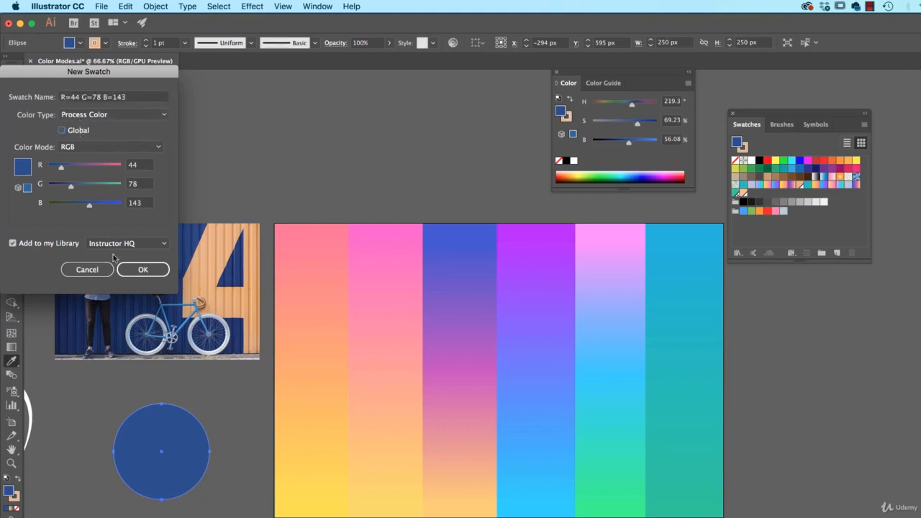
click(142, 270)
Duplicate the circle above the photo and fill the copy with the new peach swatch.
key(v)
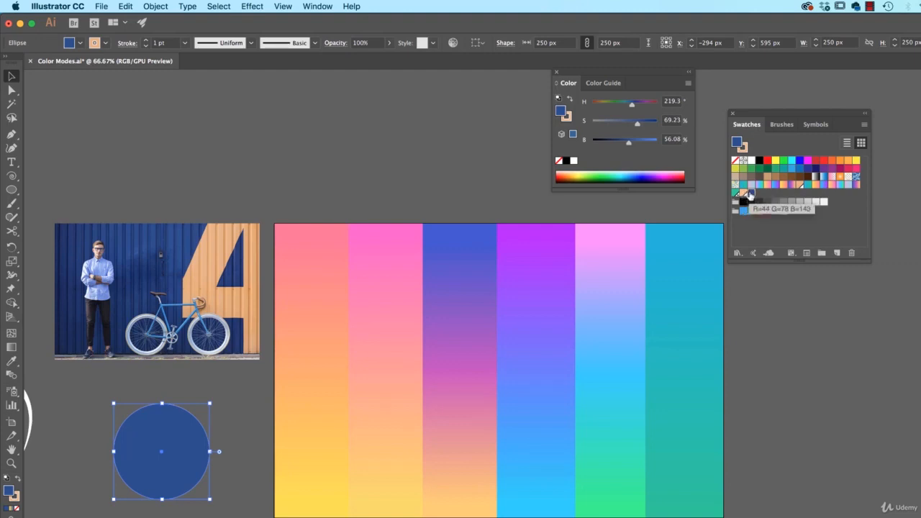
click(220, 209)
drag(209, 465, 210, 141)
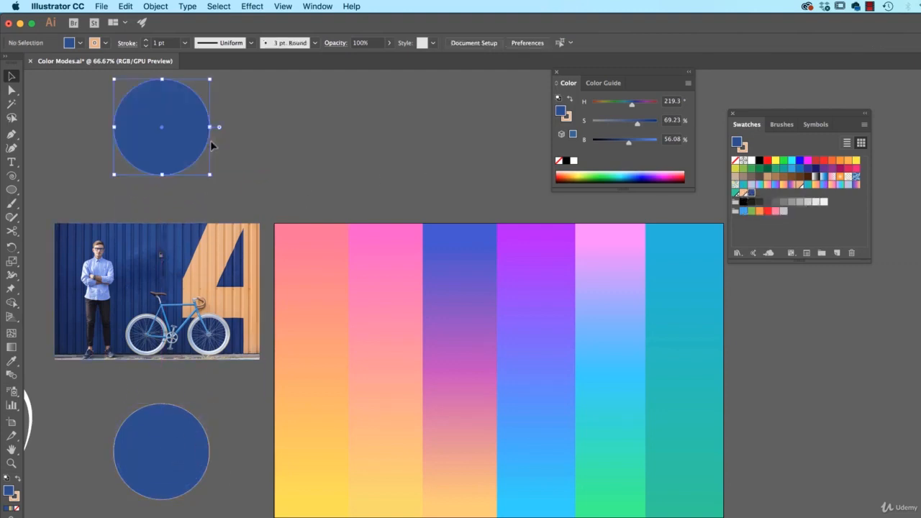
click(743, 193)
click(423, 208)
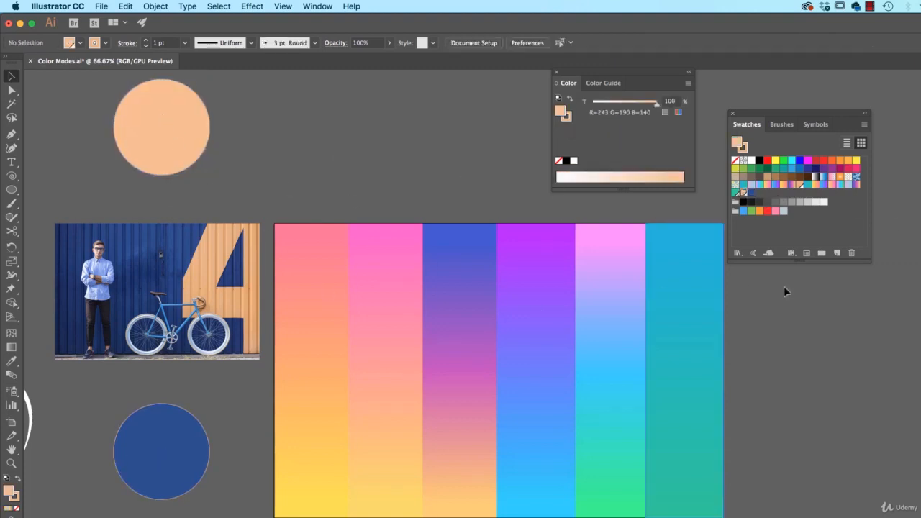
Edit the global peach swatch, lowering its R value to 55.
double_click(741, 195)
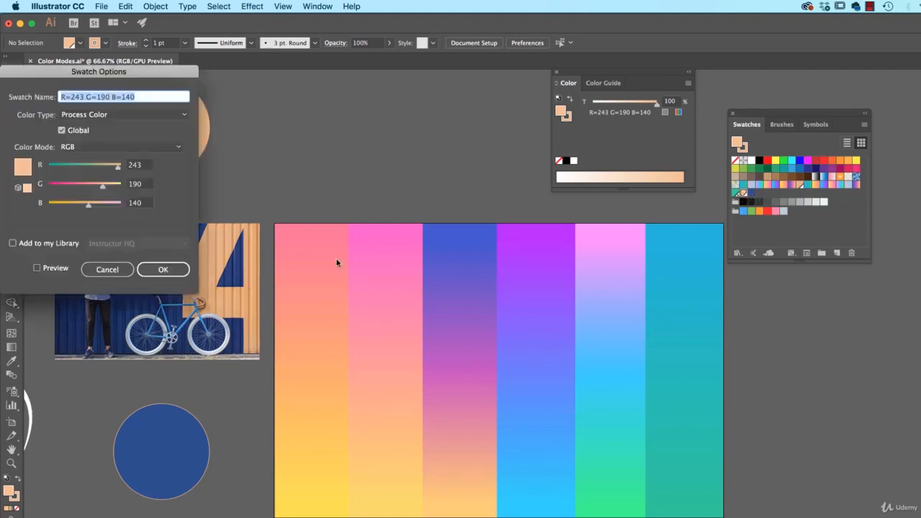
drag(87, 173, 66, 171)
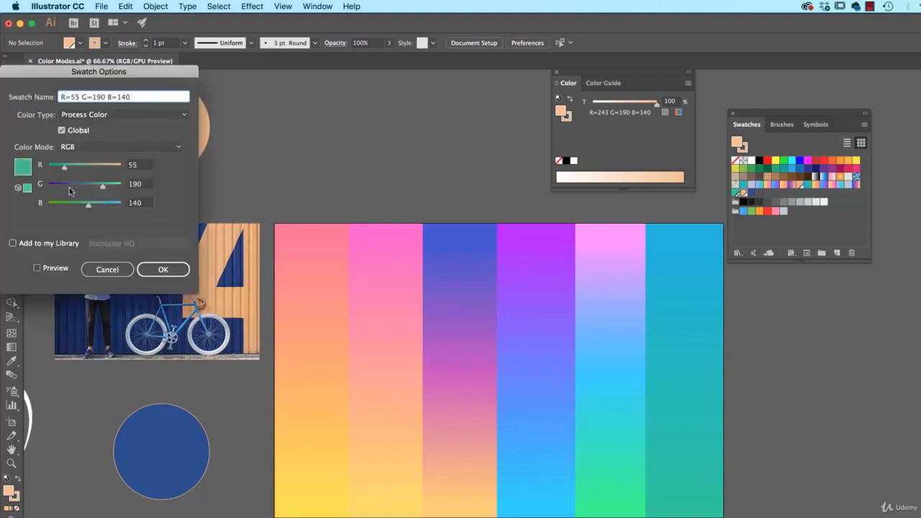
click(163, 269)
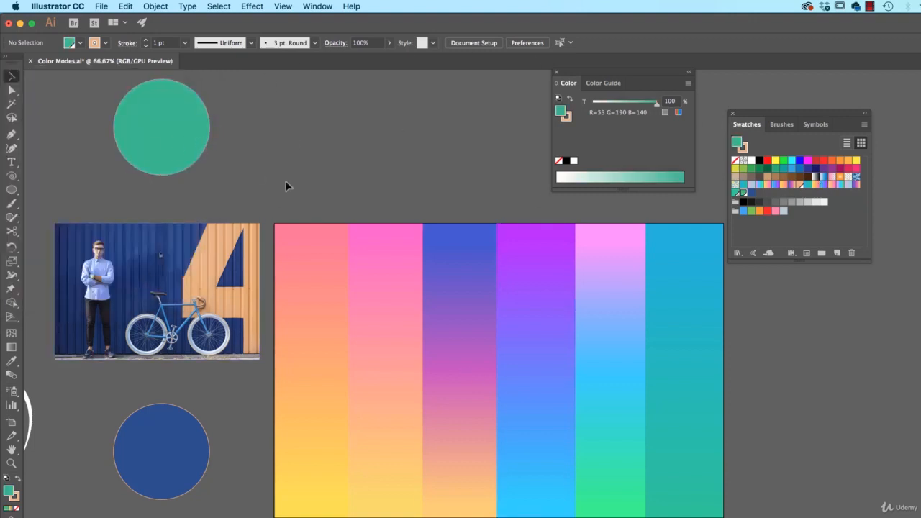
Edit the non-global blue swatch in HSB mode, lowering its brightness to about 36%.
double_click(752, 193)
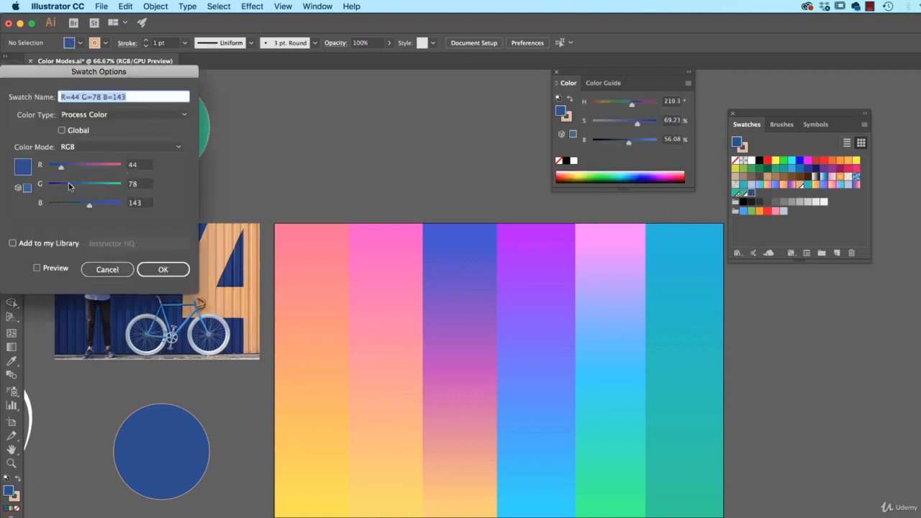
click(95, 147)
click(83, 183)
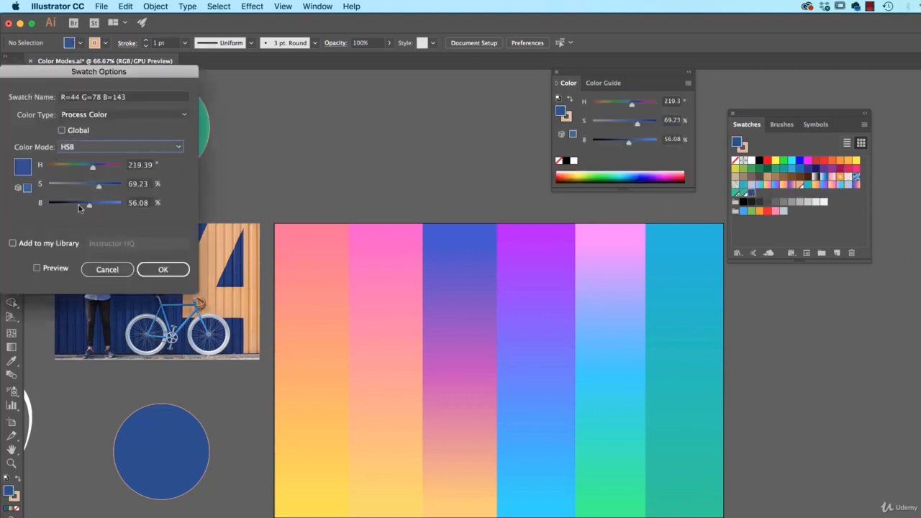
drag(89, 208, 75, 207)
click(173, 269)
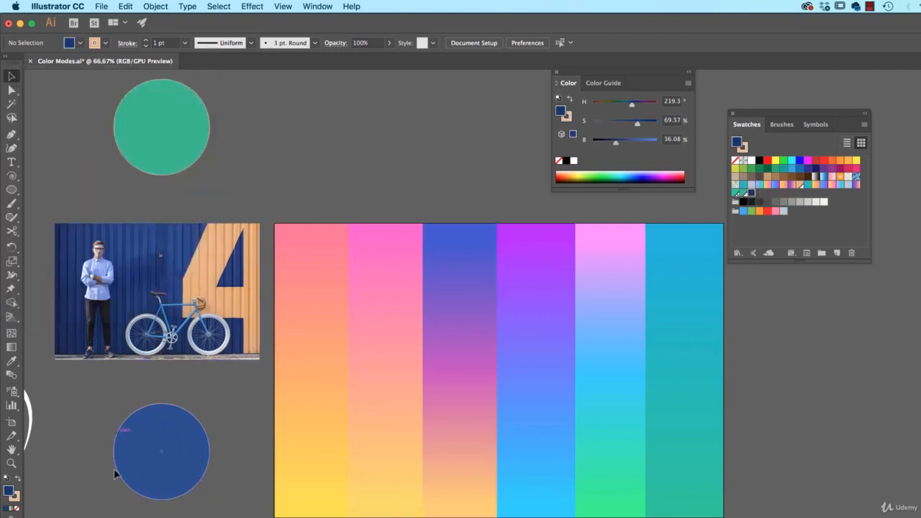
Open the PANTONE+ Solid Coated swatch library.
click(765, 195)
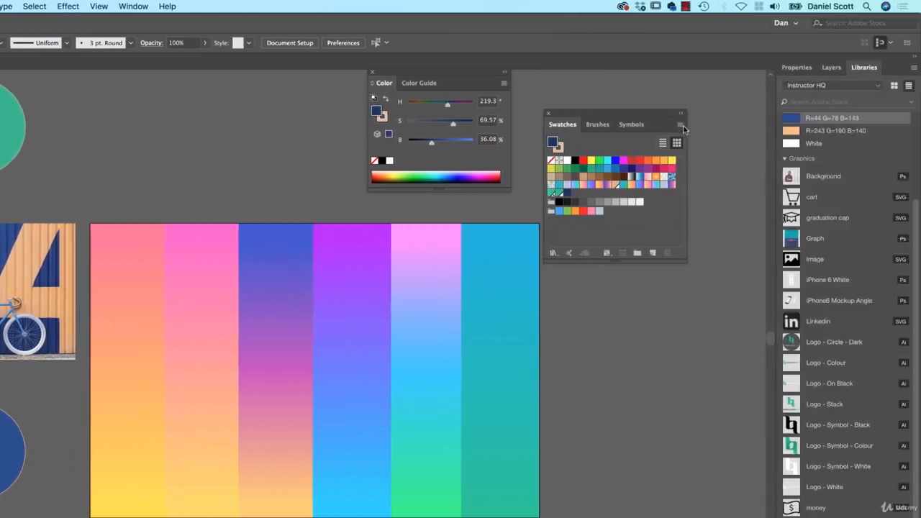
click(681, 126)
mouse_move(752, 363)
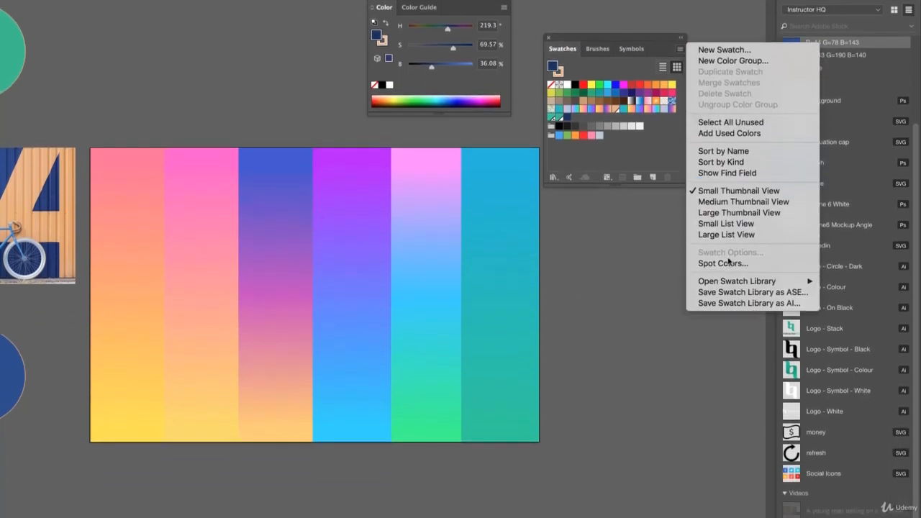
mouse_move(734, 282)
mouse_move(644, 296)
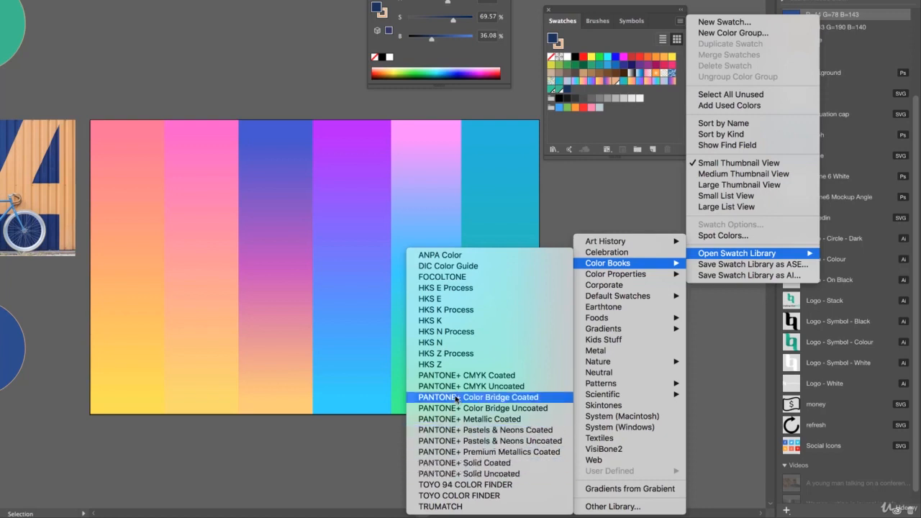
click(479, 466)
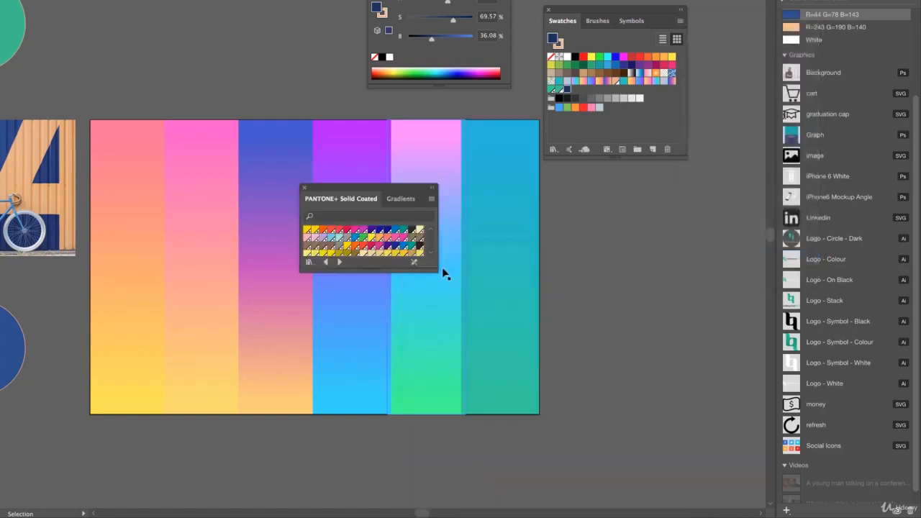
Search the PANTONE+ Solid Coated library for 032, add that swatch to the Swatches panel, and close the library.
drag(436, 271, 451, 415)
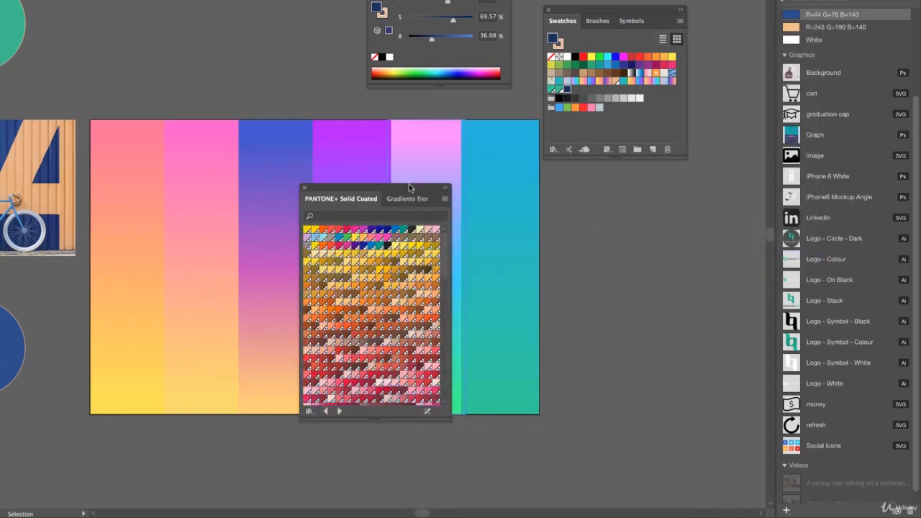
drag(409, 183, 255, 30)
click(230, 59)
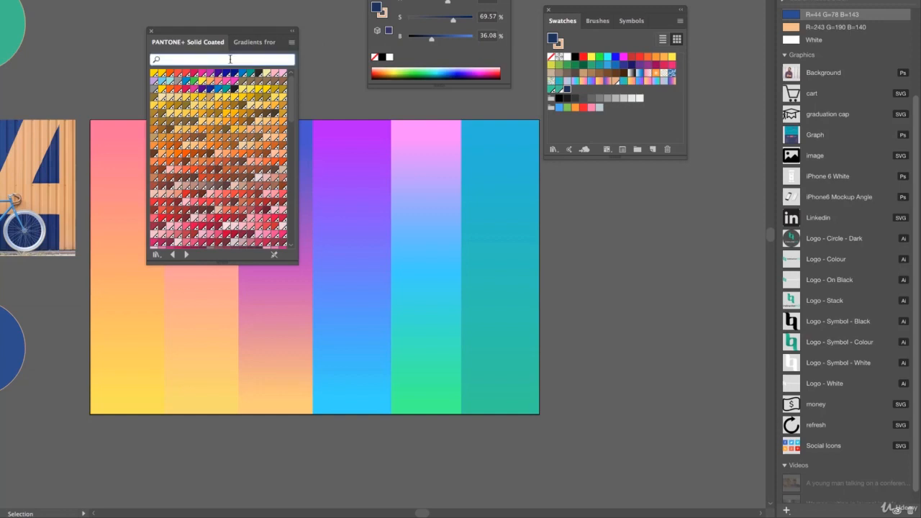
text(032)
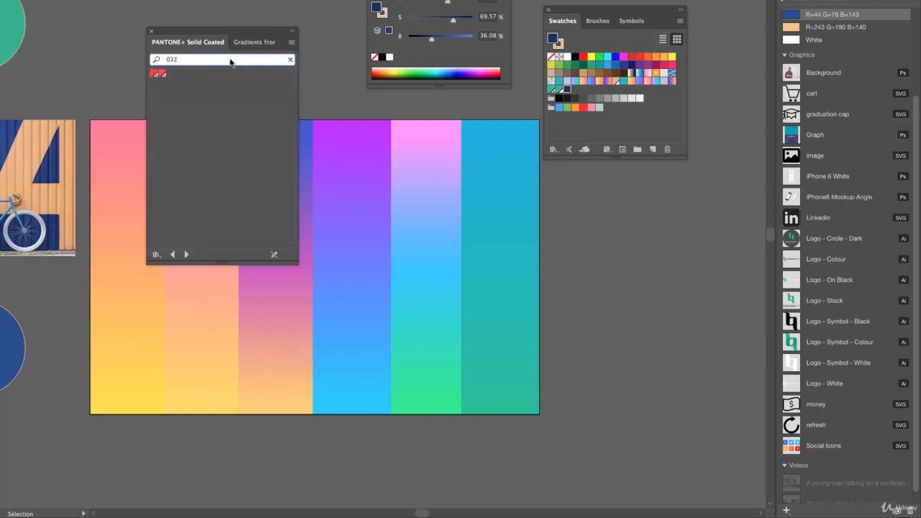
drag(154, 75, 596, 92)
click(151, 32)
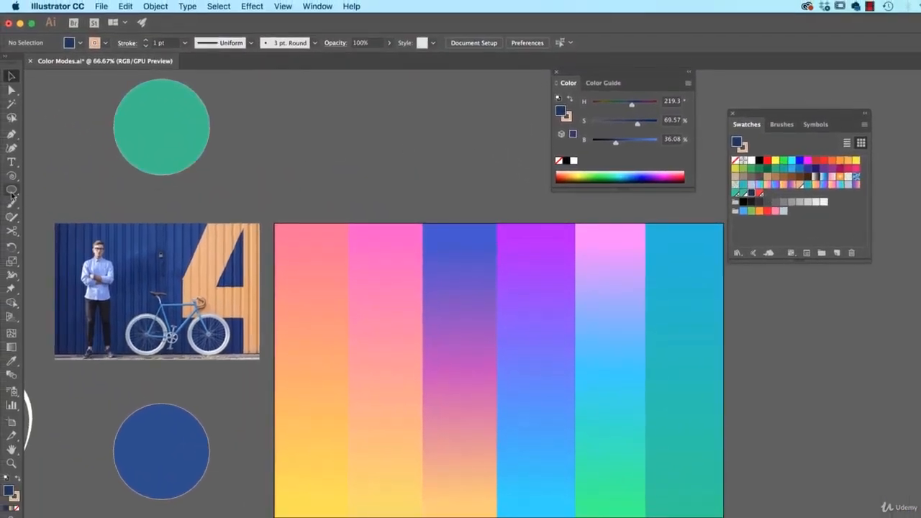
Create two navy circles side by side above the gradient block.
click(12, 190)
mouse_move(276, 126)
mouse_down()
mouse_move(364, 212)
mouse_move(465, 182)
mouse_up()
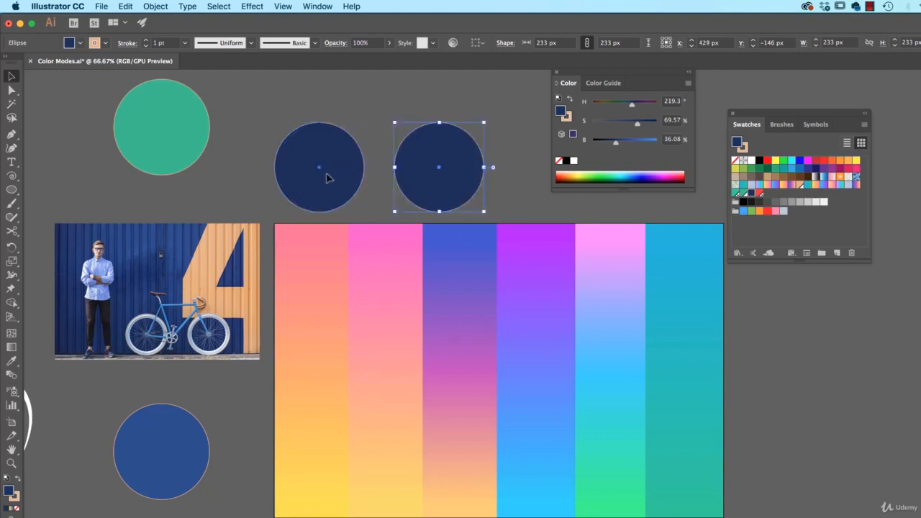
Recolour the left circle olive yellow, setting hue about 65° and brightness about 72% in HSB.
click(330, 177)
drag(620, 105, 604, 105)
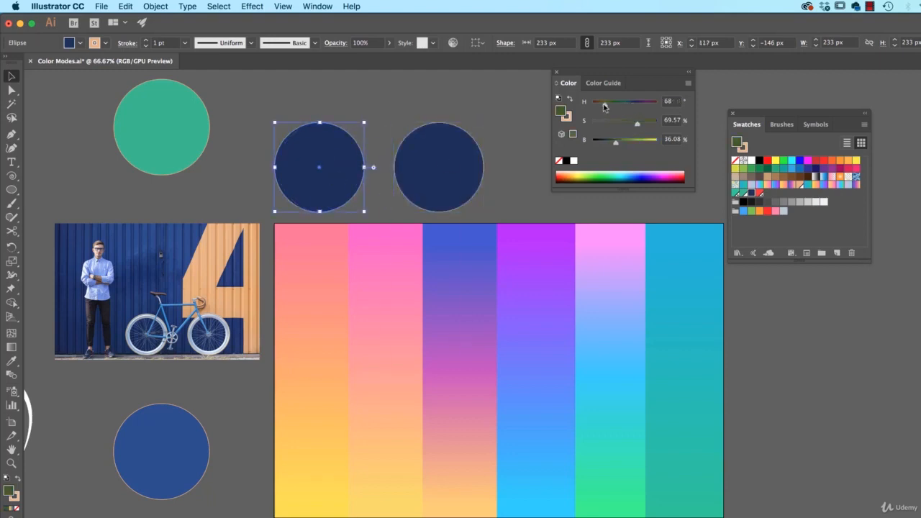
click(639, 144)
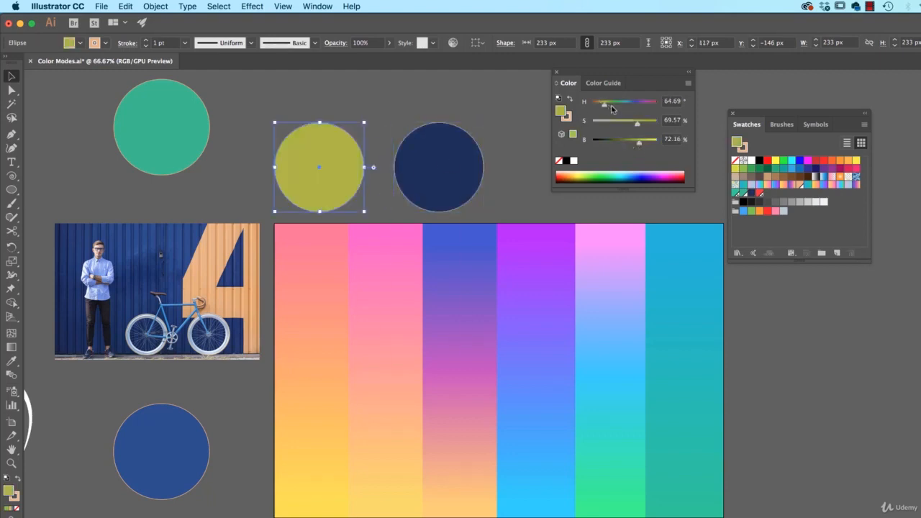
Recolour the right circle magenta, with hue about 295°, saturation 100% and brightness about 68%.
click(416, 95)
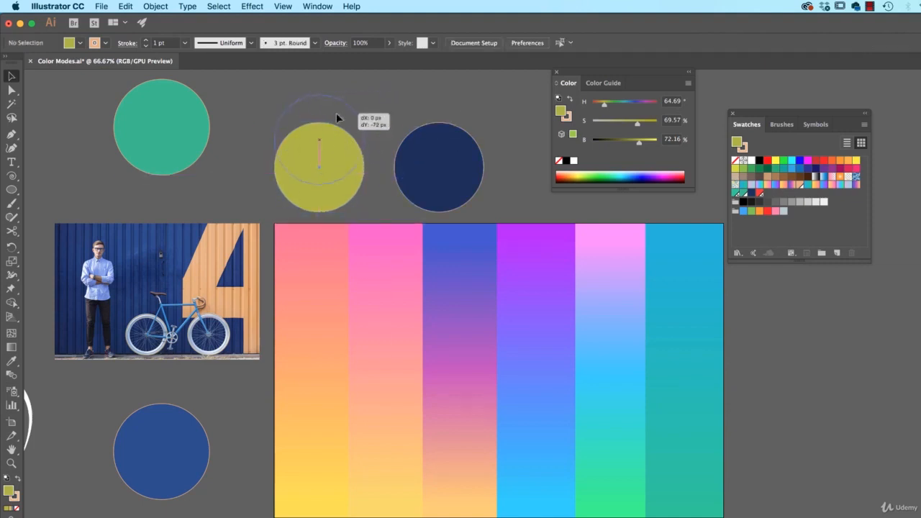
click(328, 144)
click(456, 157)
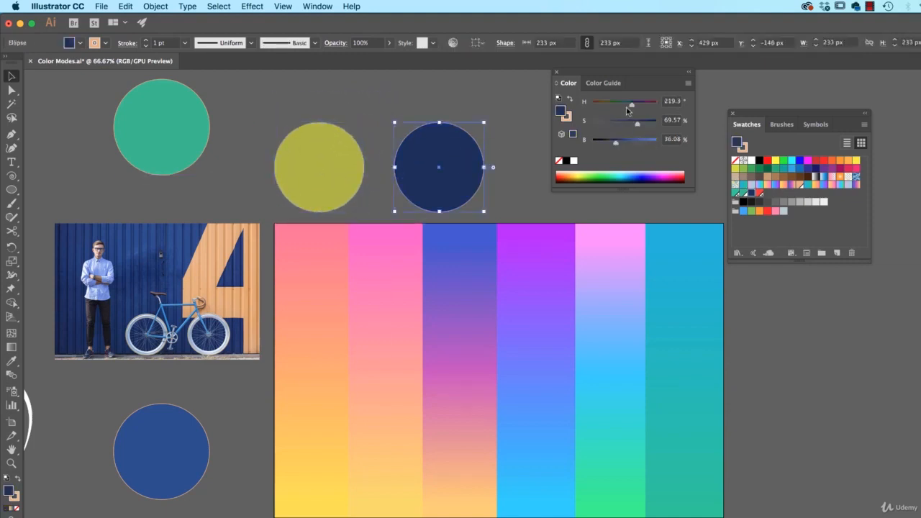
click(605, 105)
drag(606, 106, 657, 124)
click(638, 142)
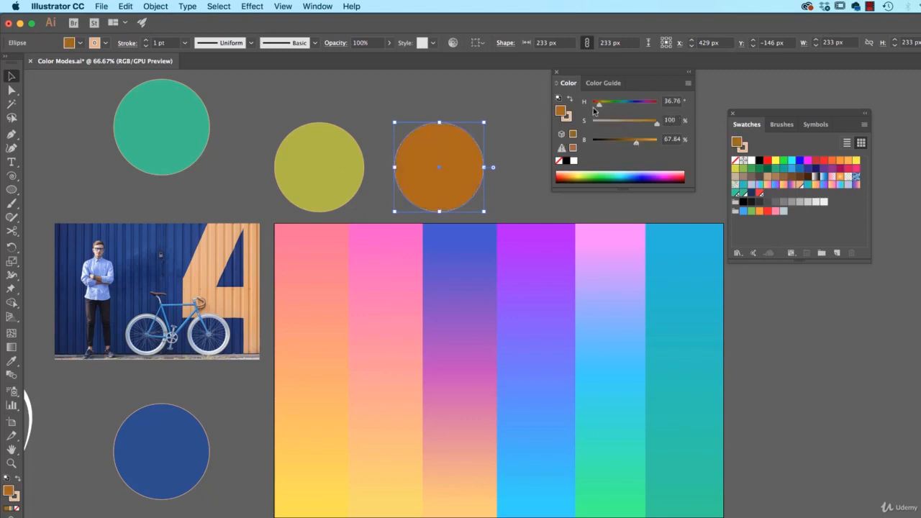
drag(599, 105, 647, 106)
click(452, 105)
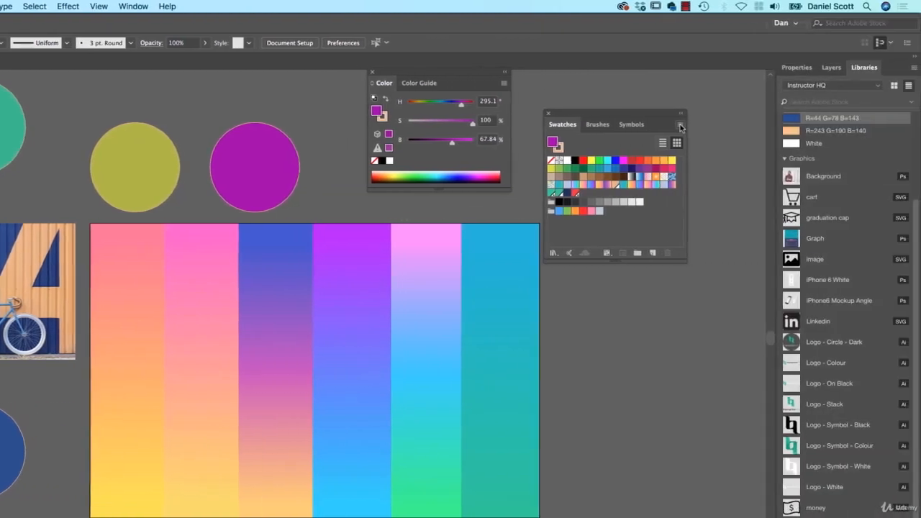
Add the document's used colours to the Swatches panel and select the olive and magenta circles in turn.
click(866, 126)
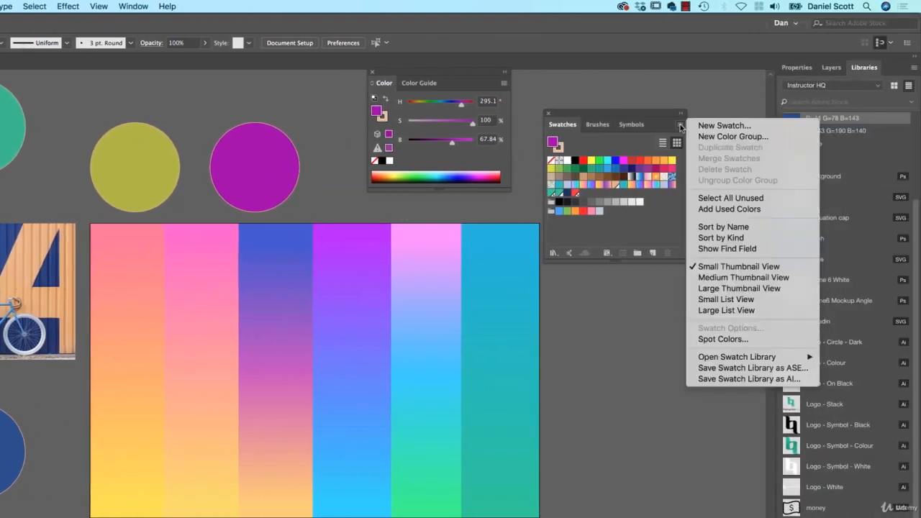
click(715, 209)
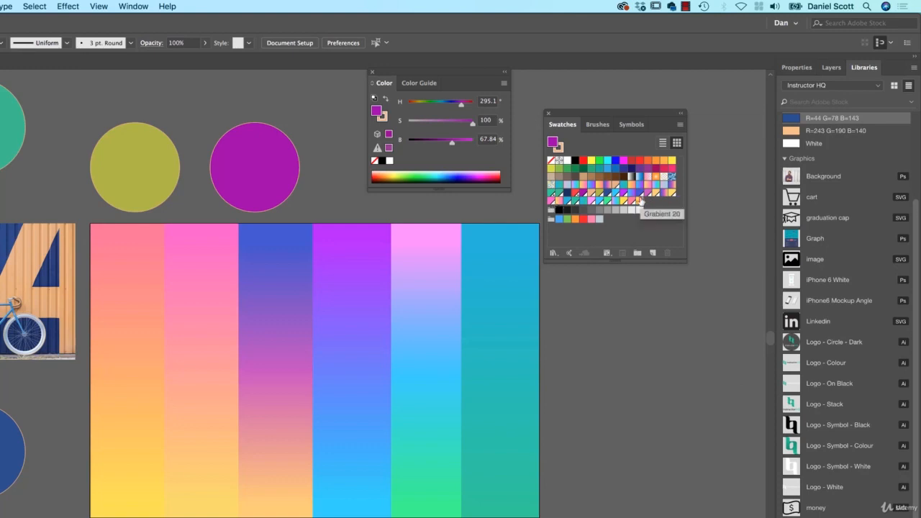
click(149, 160)
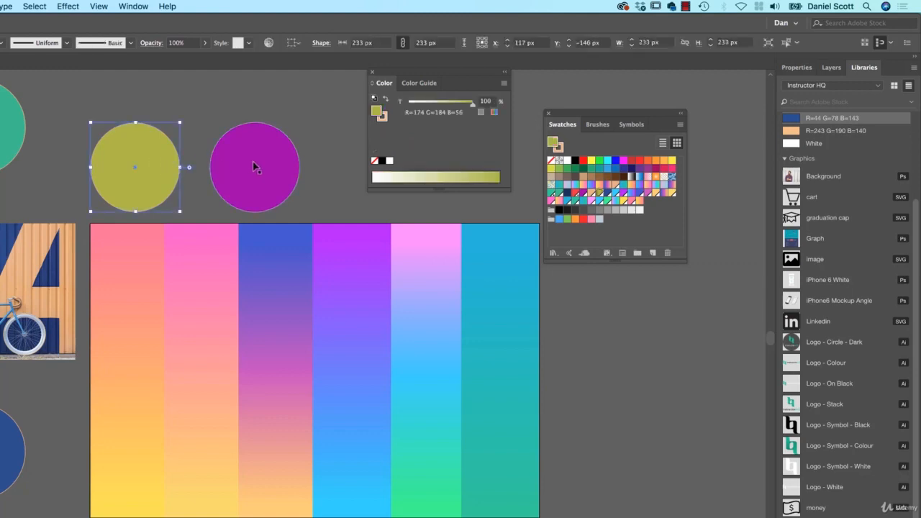
click(287, 167)
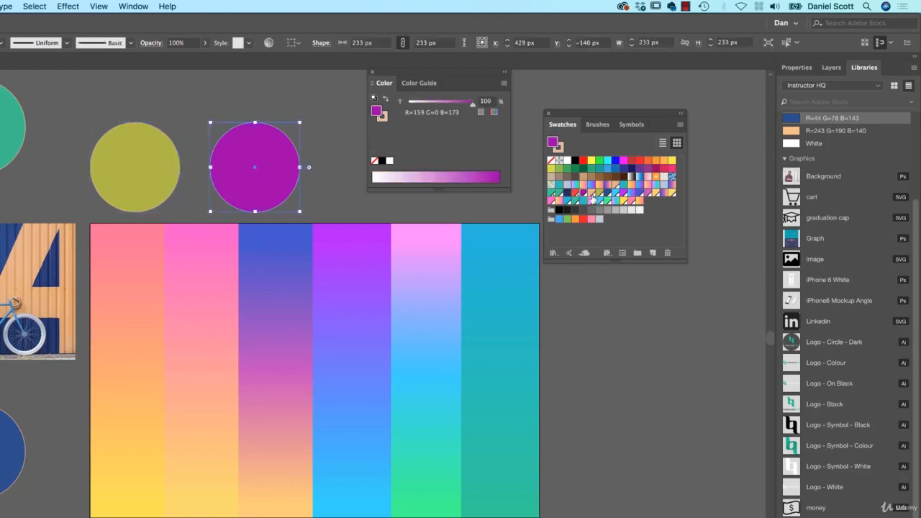
click(154, 159)
click(280, 167)
Select all unused swatches and delete them from the Swatches panel.
click(679, 125)
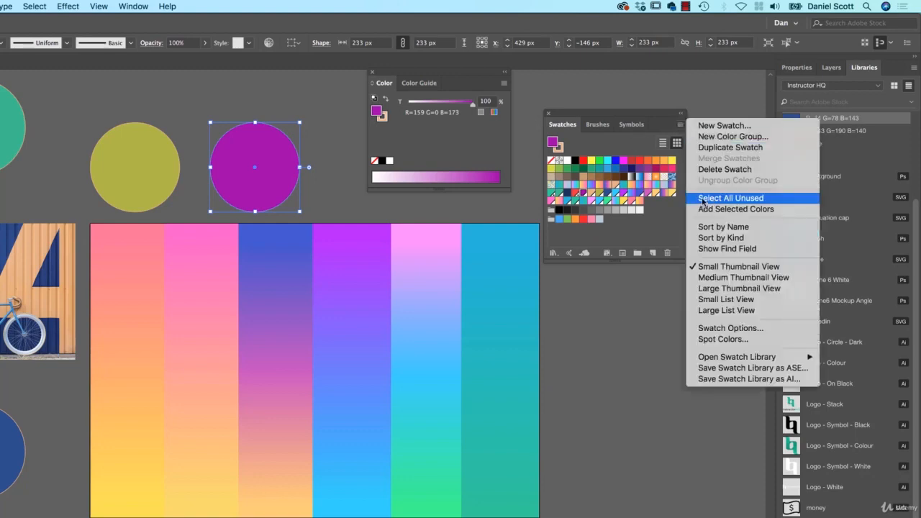
click(727, 201)
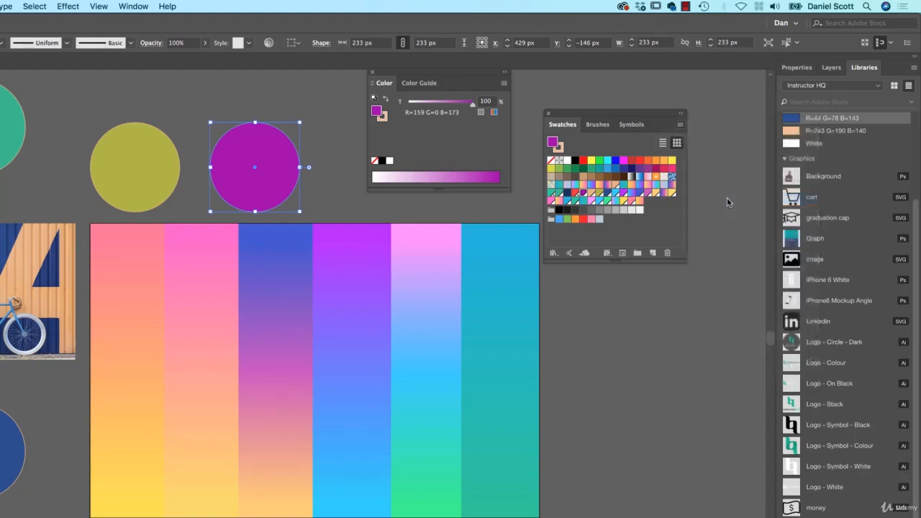
click(676, 252)
click(409, 341)
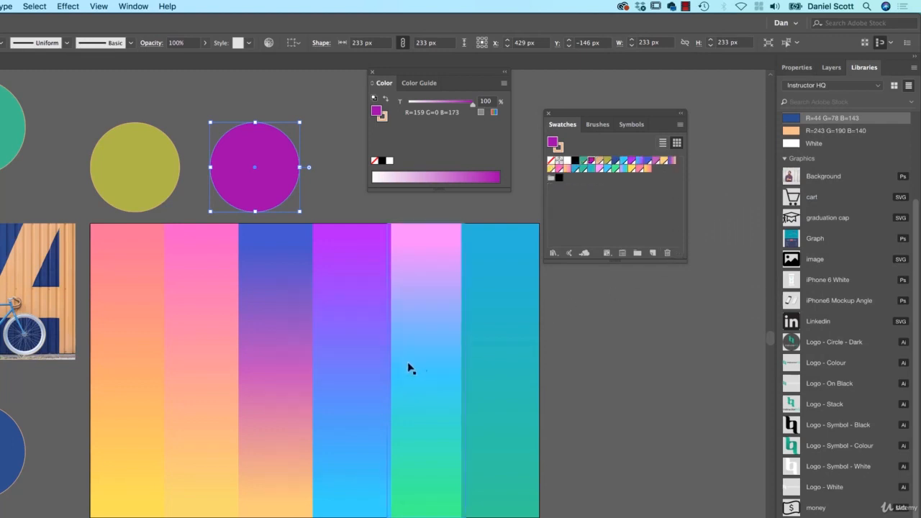
click(626, 336)
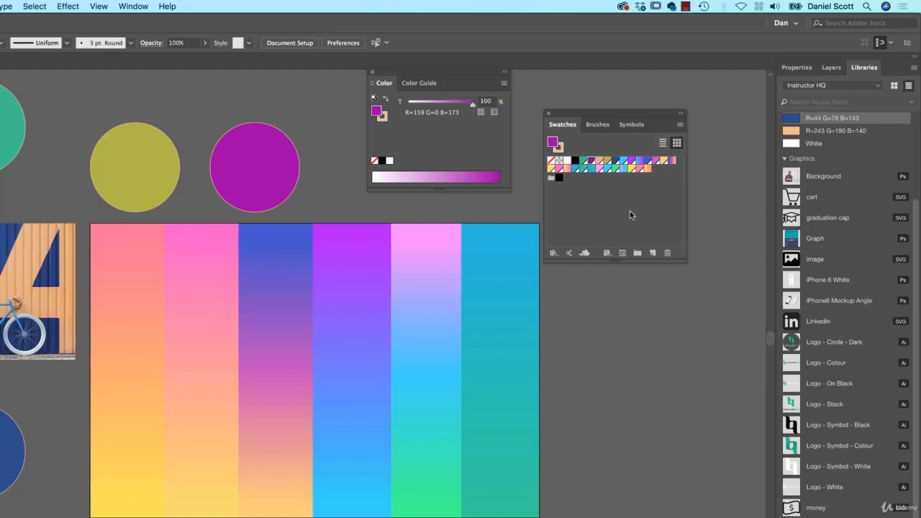
Duplicate the magenta circle into a column of three right of the gradient block and copy the column to the left.
click(277, 149)
drag(295, 180, 598, 395)
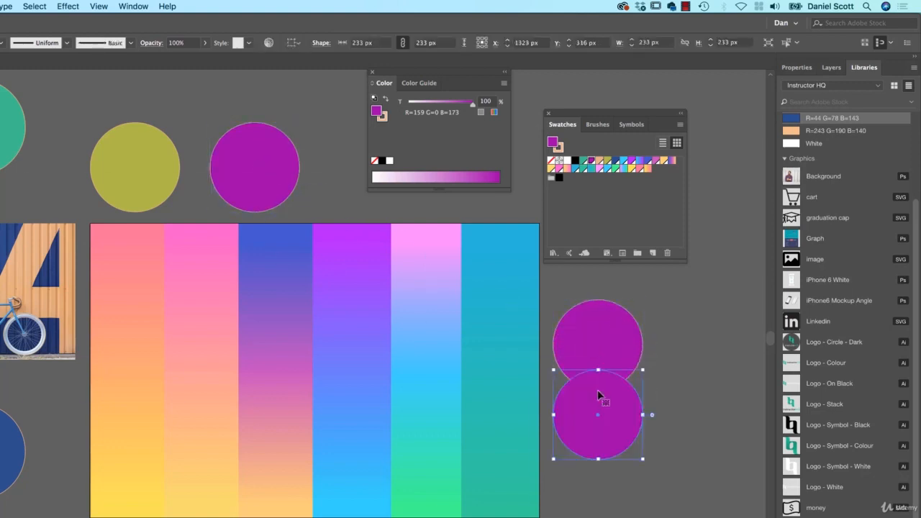
key(ctrl+d)
drag(687, 313, 611, 440)
drag(625, 406, 74, 438)
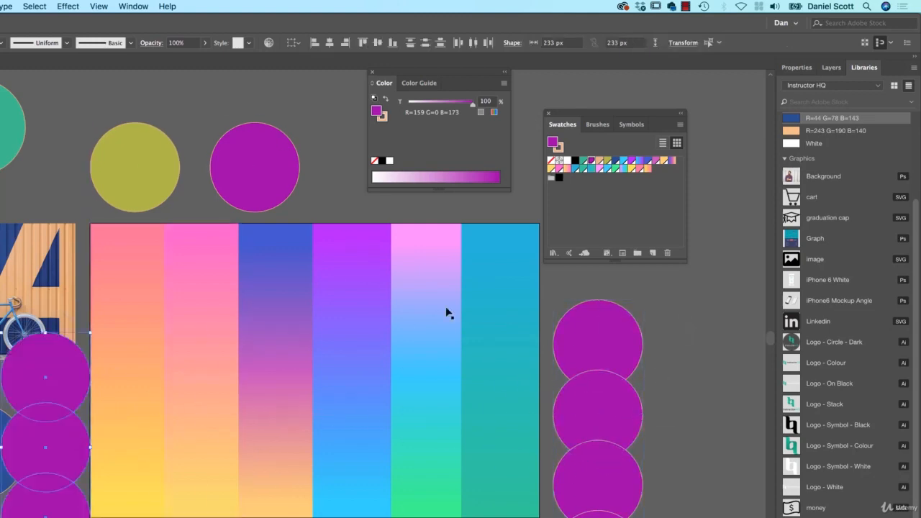
click(684, 386)
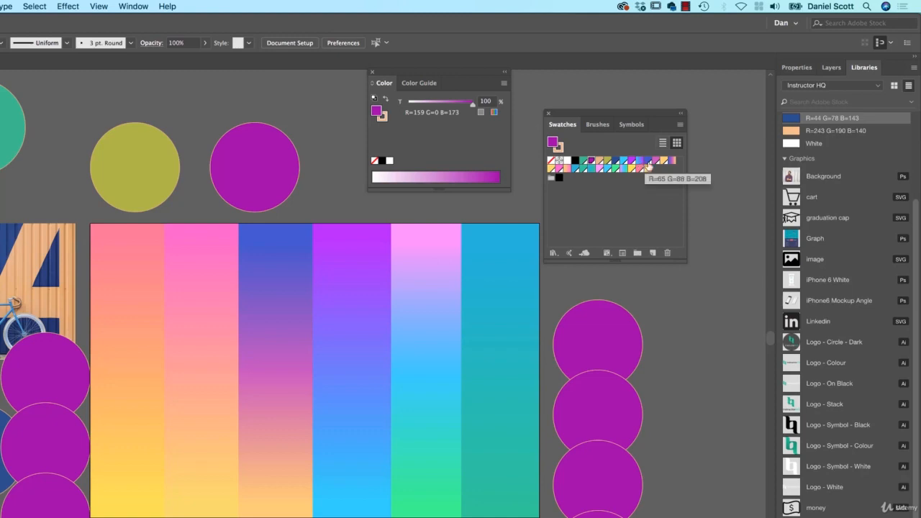
Edit the global magenta swatch to light pink so every magenta circle updates.
click(591, 165)
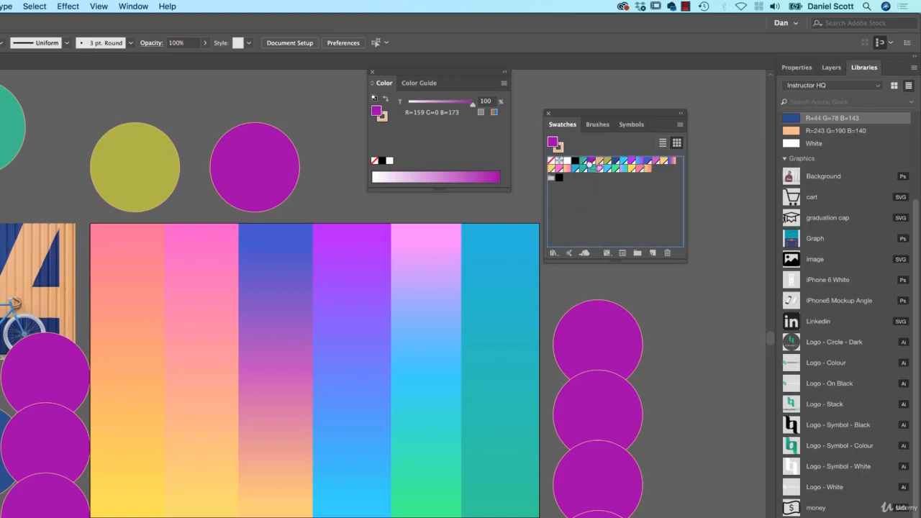
mouse_move(591, 162)
mouse_down()
mouse_move(582, 162)
mouse_move(600, 170)
mouse_move(592, 164)
mouse_up()
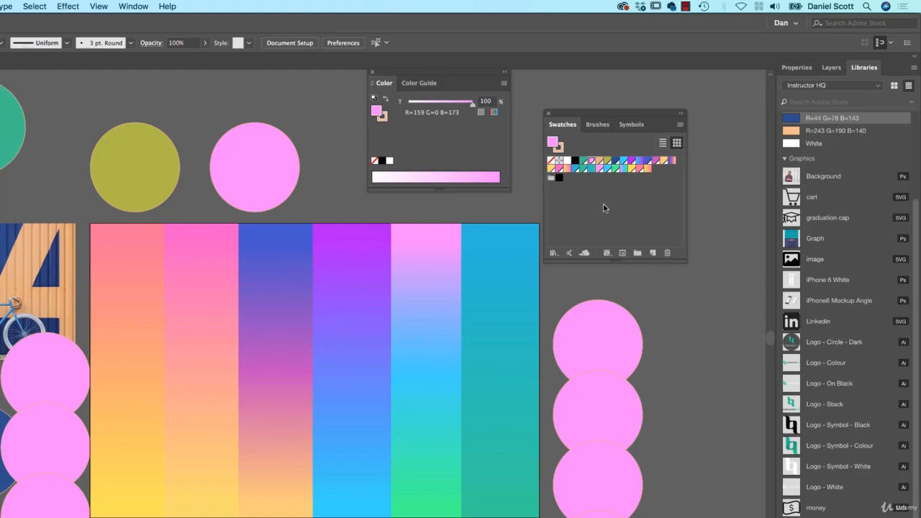
click(632, 223)
Try filling the white swirl brush stroke with a gradient swatch, and undo it.
click(295, 239)
drag(147, 309, 586, 267)
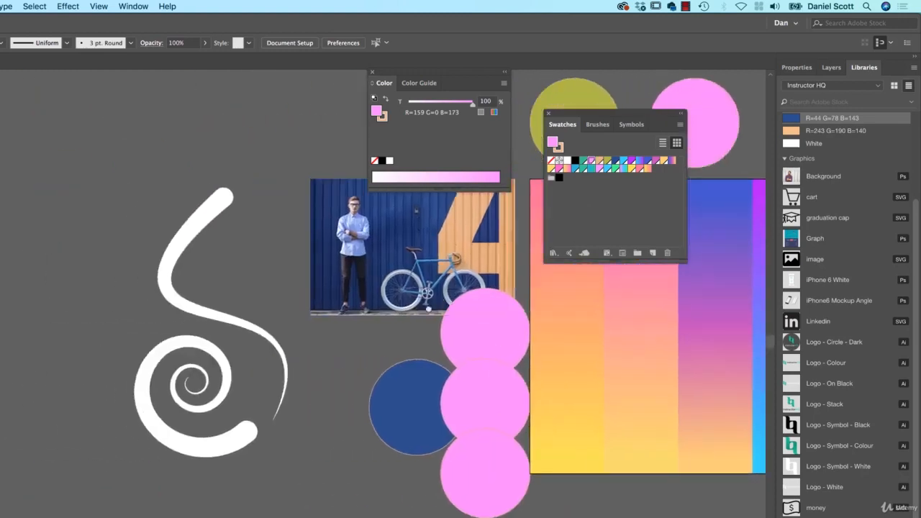
drag(421, 313, 346, 352)
click(128, 259)
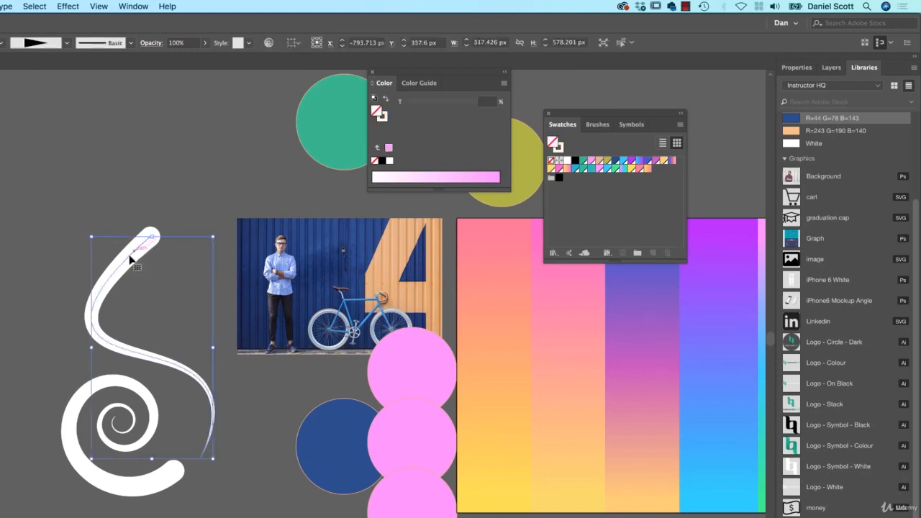
click(648, 169)
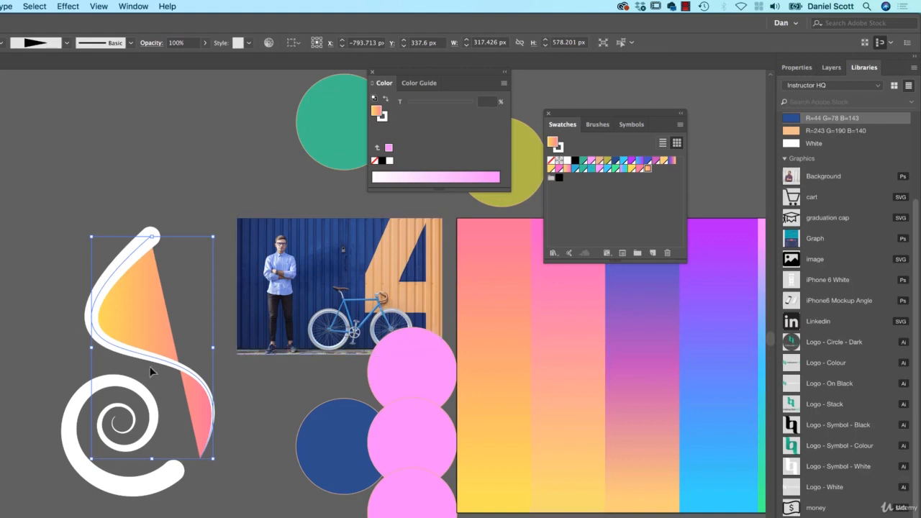
key(super+z)
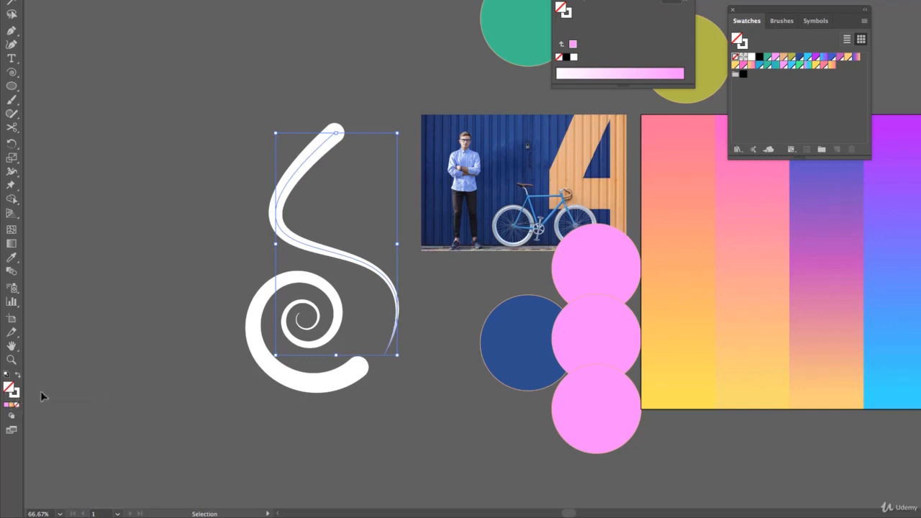
Switch to the swirl's stroke and apply the yellow-to-pink gradient swatch to it.
key(x)
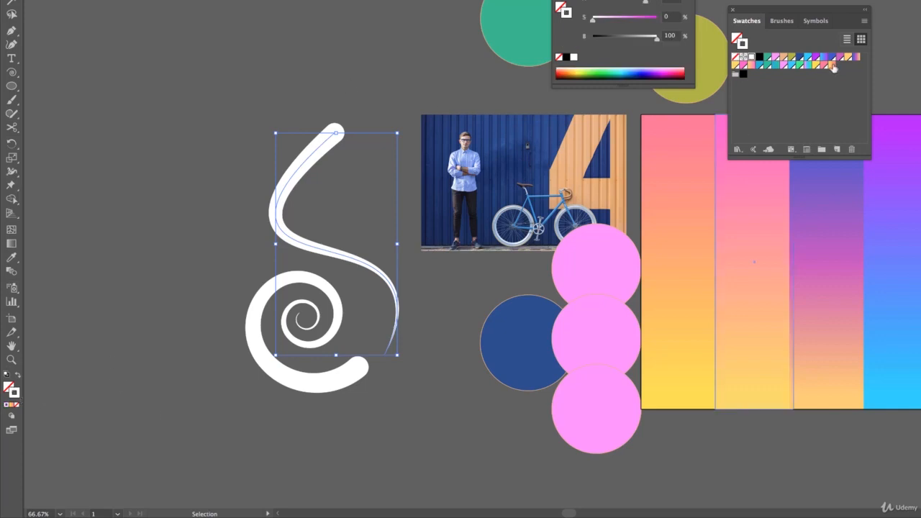
click(856, 61)
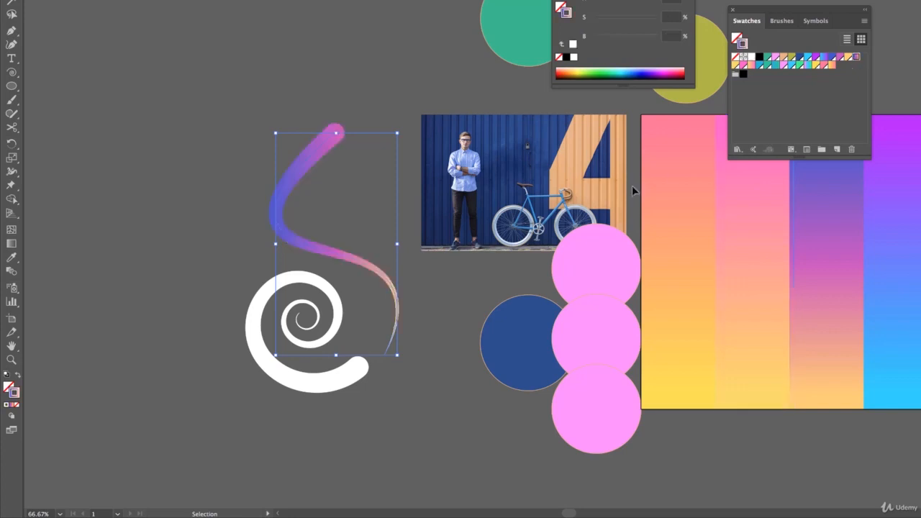
click(831, 64)
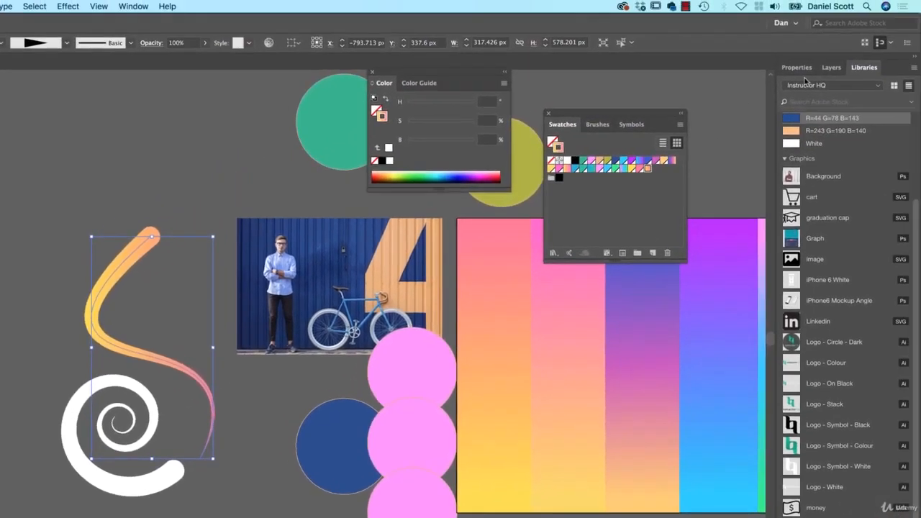
Open the Gradient panel with the swirl's gradient stroke still selected.
click(798, 67)
click(808, 212)
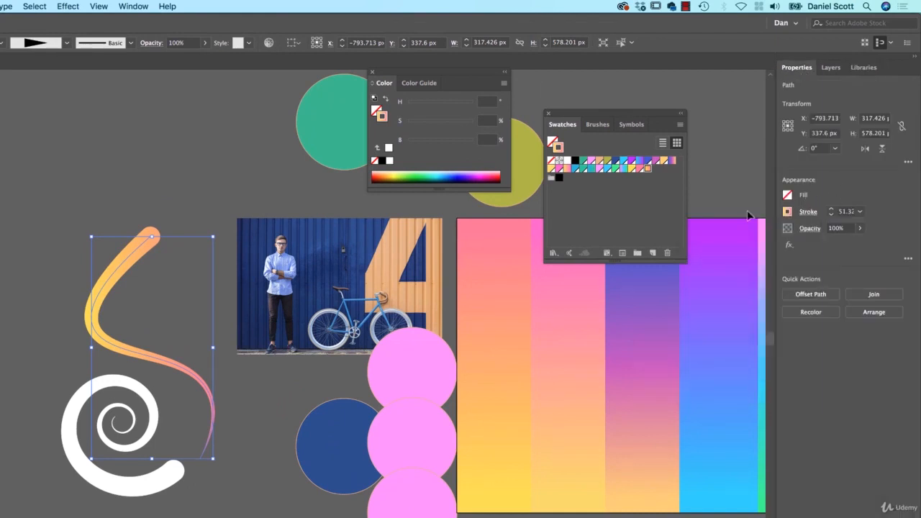
click(132, 7)
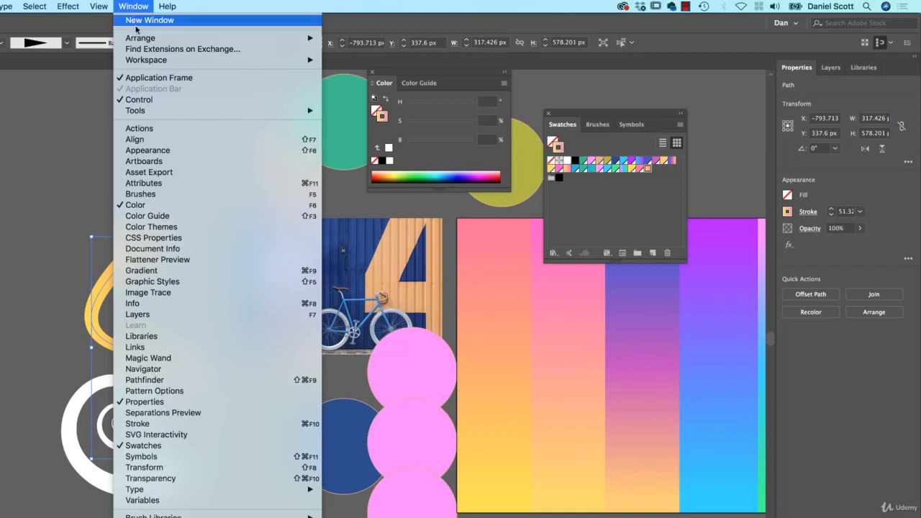
click(183, 270)
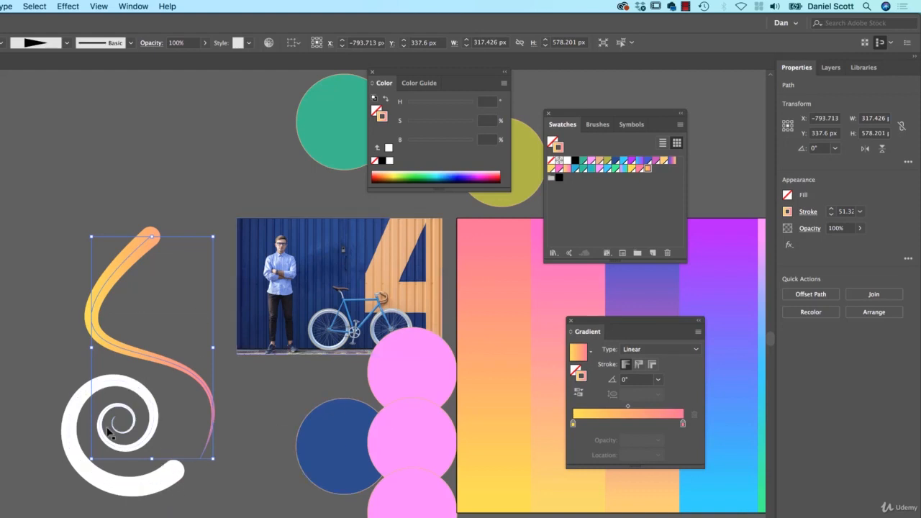
Copy the upper stroke's yellow-to-pink gradient onto the white spiral with the Eyedropper tool.
click(103, 485)
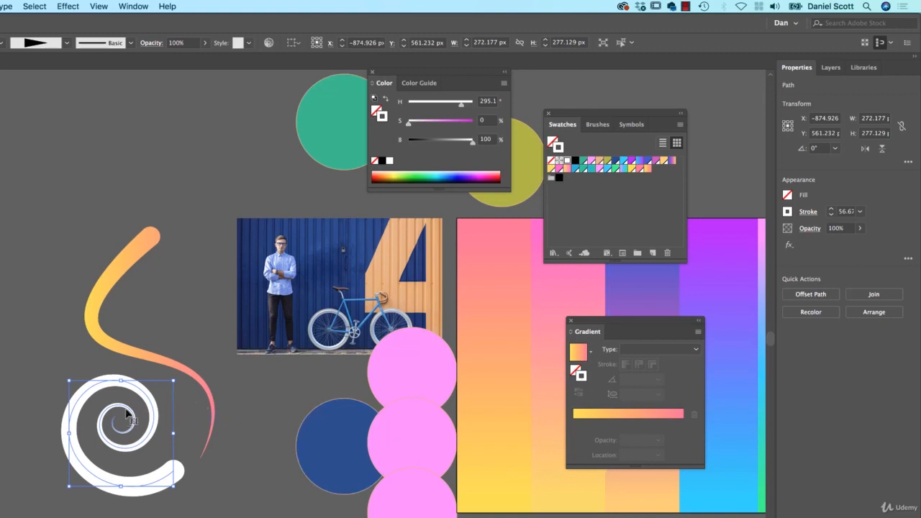
key(i)
click(147, 353)
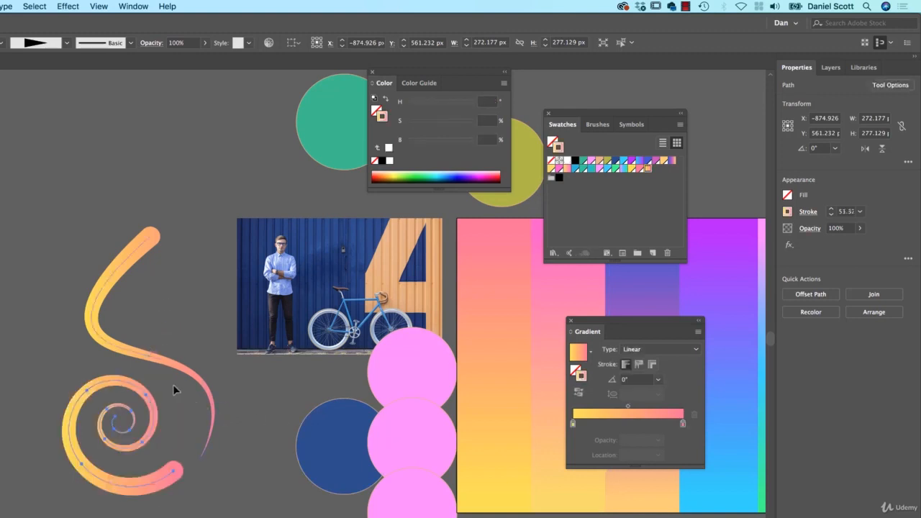
Reselect the spiral and apply its gradient along the stroke.
key(v)
click(59, 436)
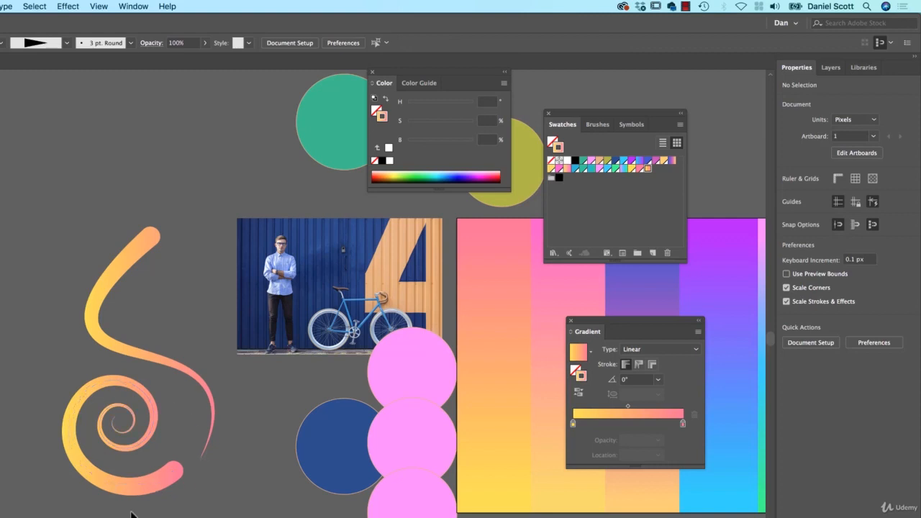
click(154, 475)
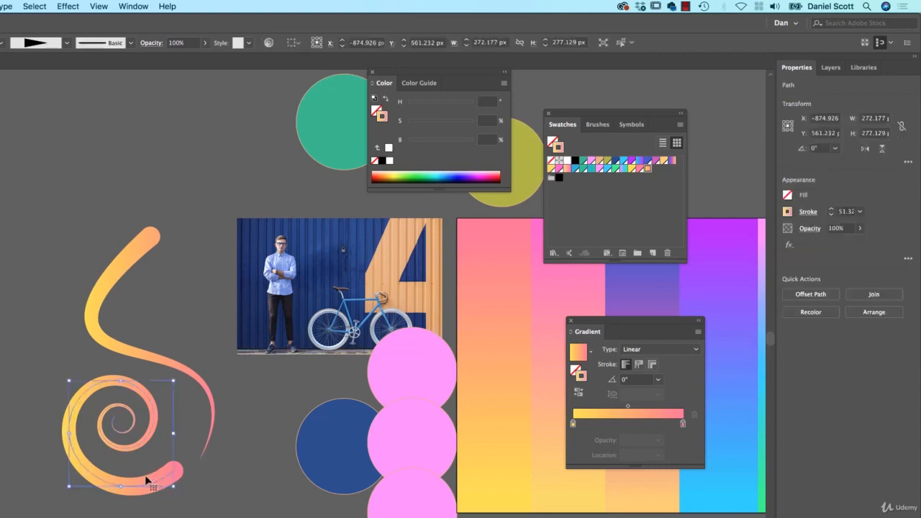
click(639, 365)
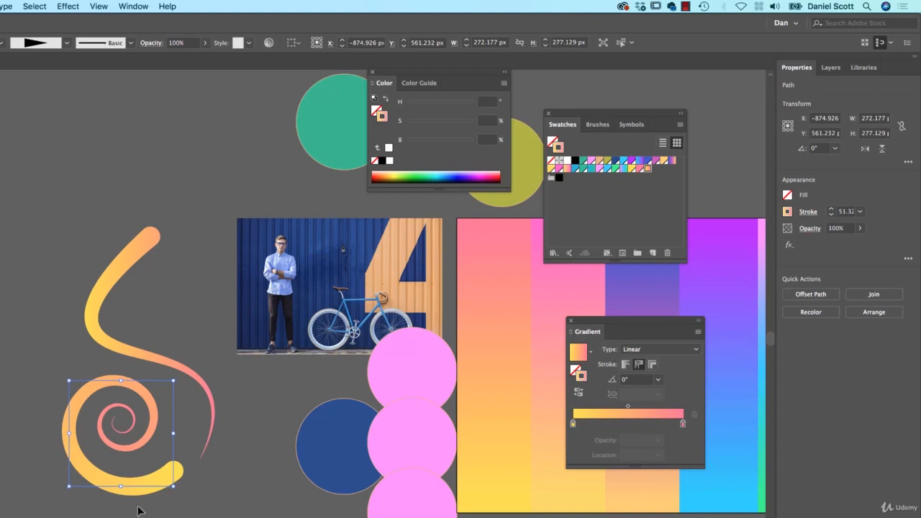
Compare the within, along and across stroke gradient options on the spiral, finishing with the gradient within the stroke.
key(a)
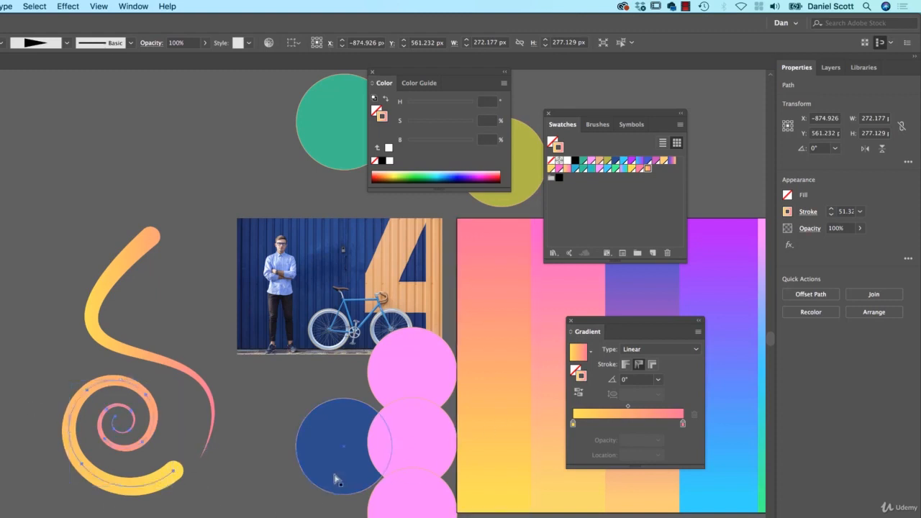
key(v)
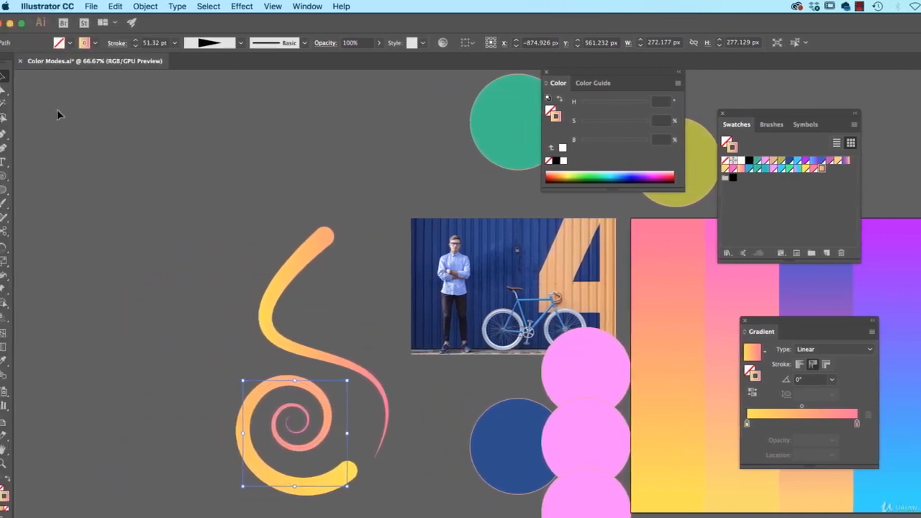
click(1, 91)
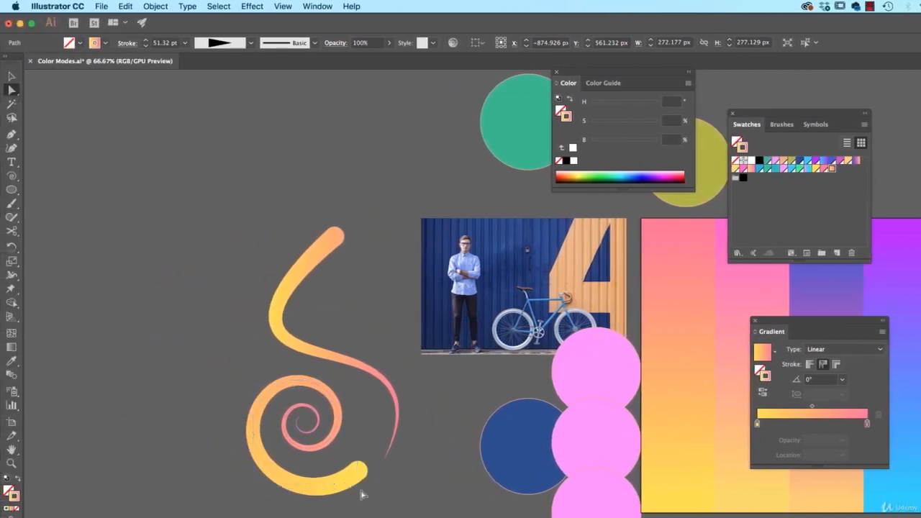
click(811, 365)
click(825, 365)
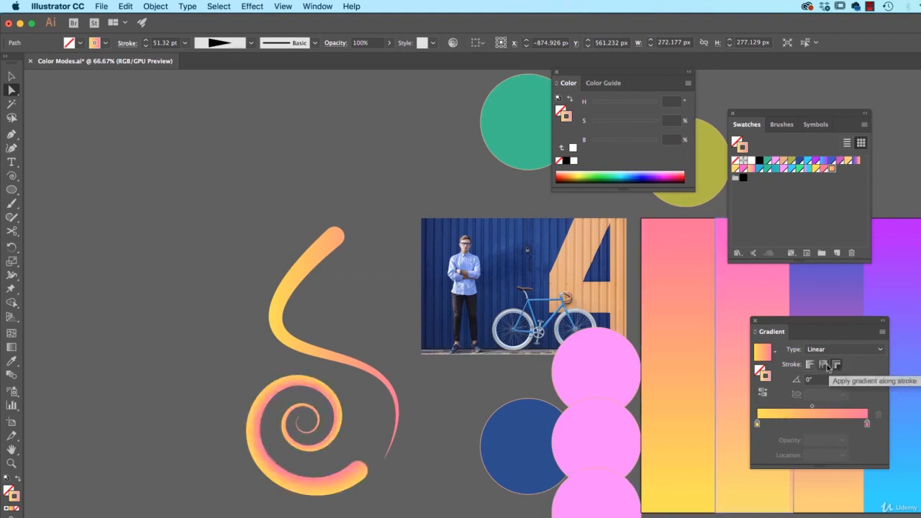
click(837, 366)
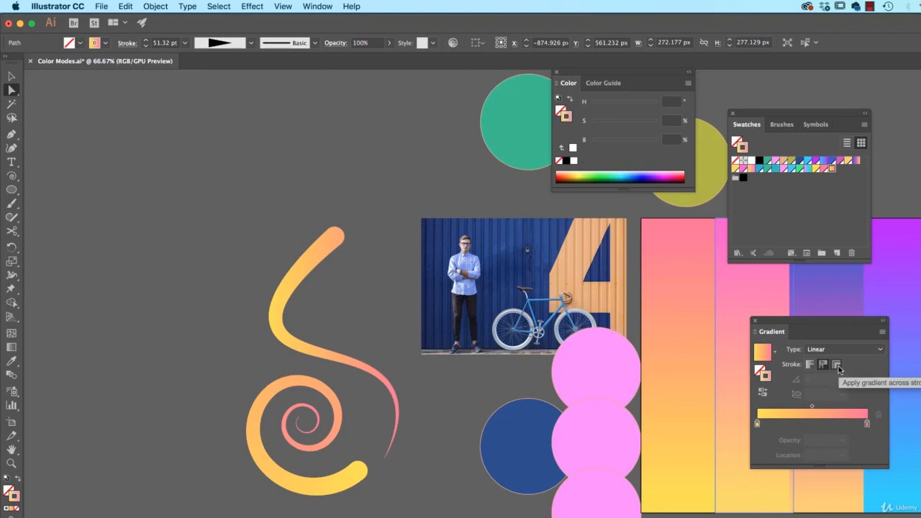
click(838, 366)
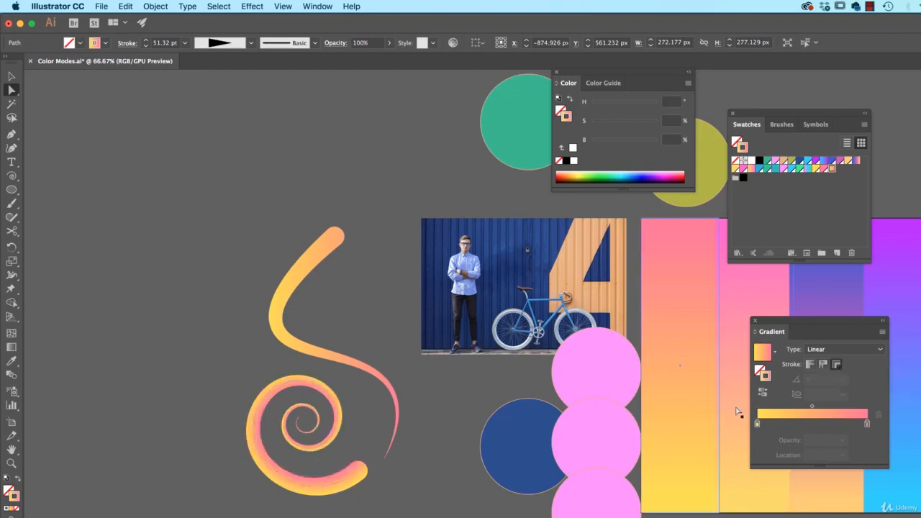
click(809, 366)
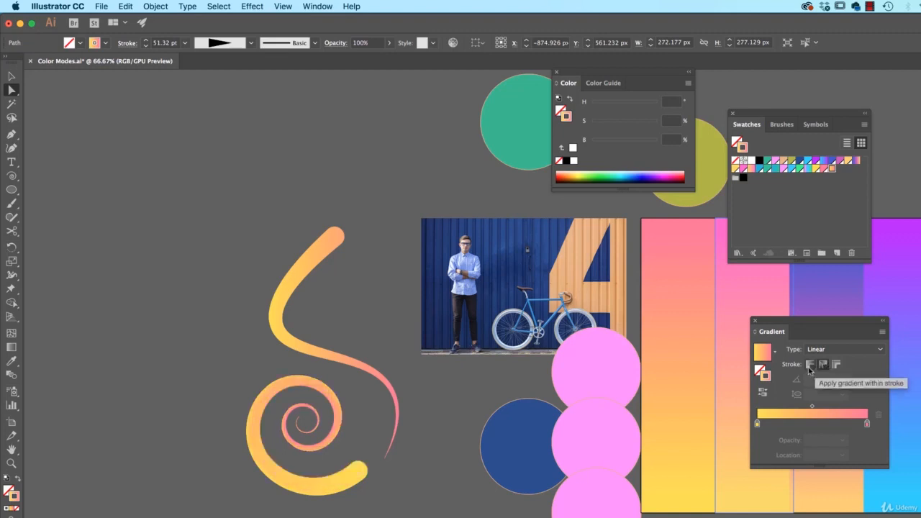
click(810, 366)
key(super+shift+a)
key(v)
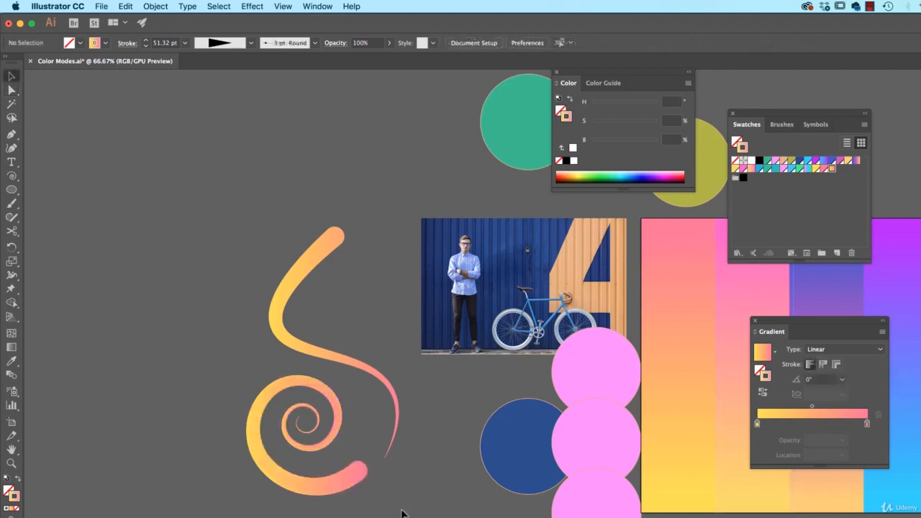
click(350, 480)
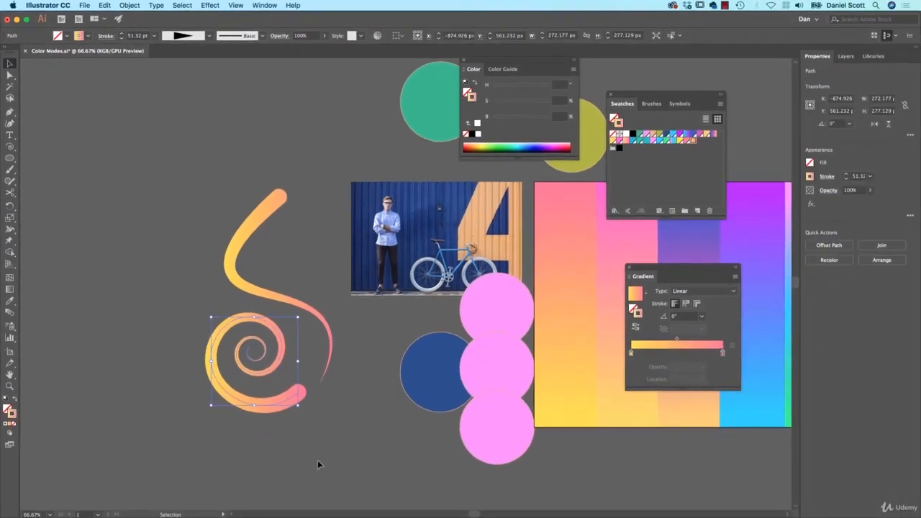
key(a)
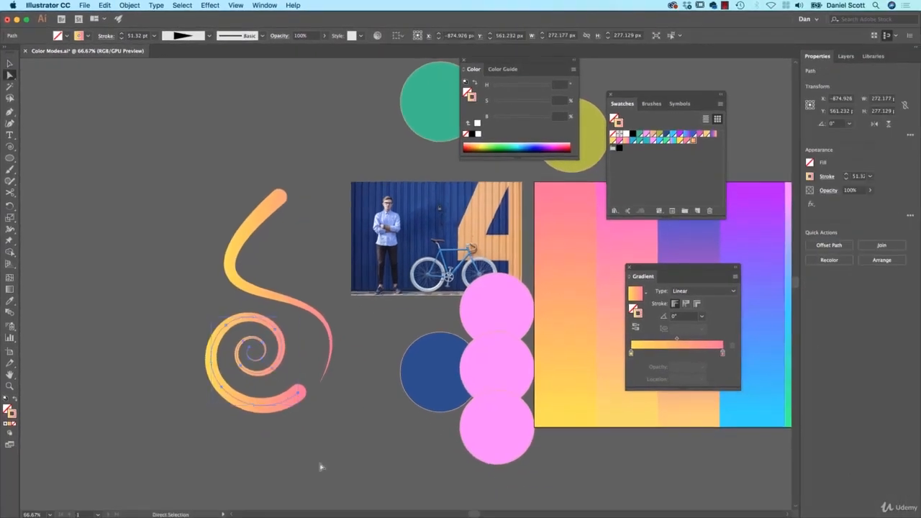
key(v)
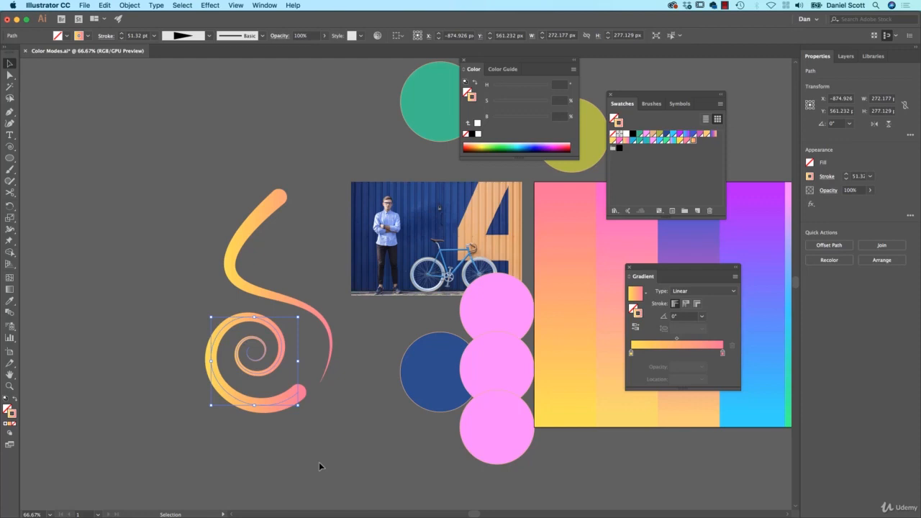